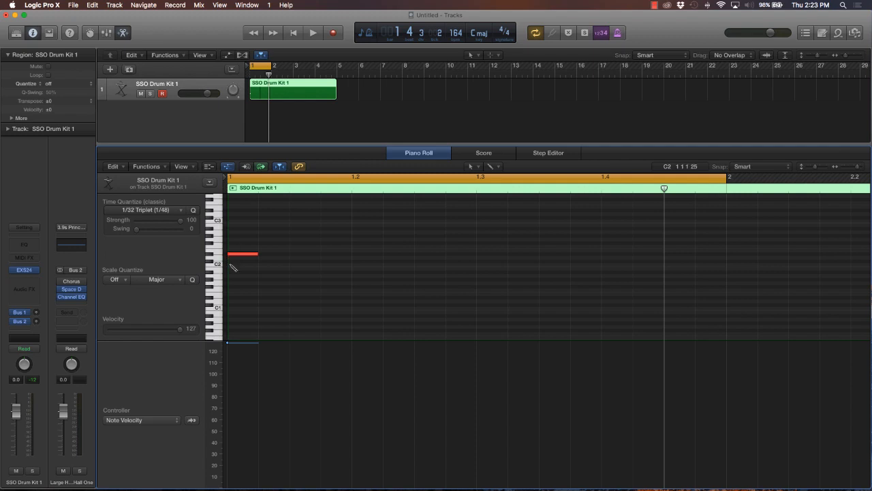
{"action": "left_click", "coordinate": [234, 265]}
{"action": "left_click_drag", "start_coordinate": [257, 265], "coordinate": [288, 274]}
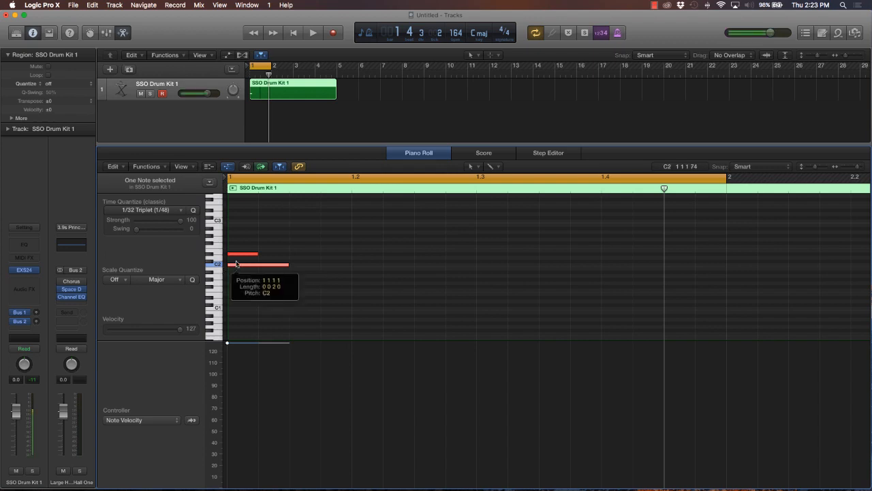
{"action": "left_click_drag", "start_coordinate": [236, 265], "coordinate": [237, 251]}
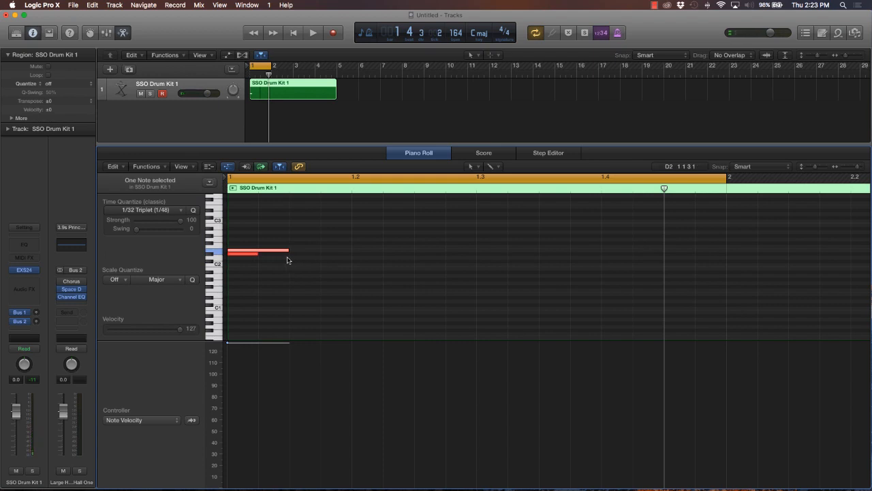
{"action": "key", "text": "Delete"}
Shorten the D#2 note at the start of bar 1 and place two copies of it within the first half beat
{"action": "left_click", "coordinate": [256, 252]}
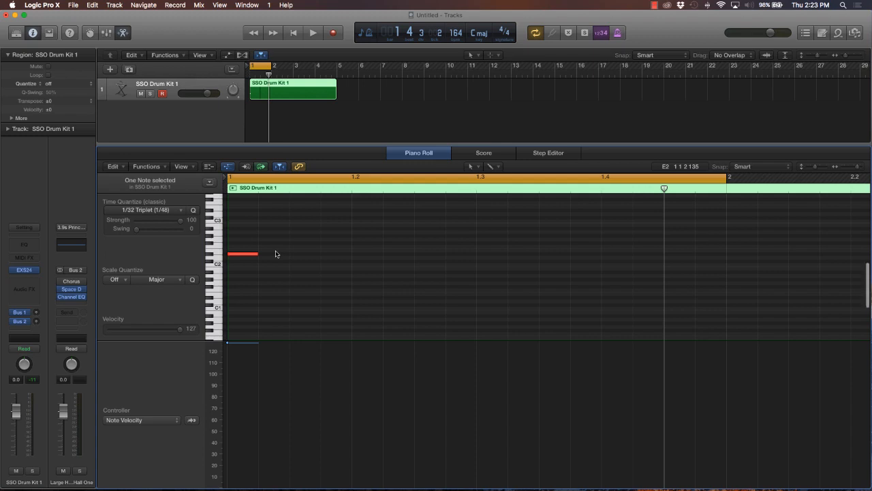
{"action": "scroll", "coordinate": [275, 254], "scroll_direction": "up", "scroll_amount": 5}
{"action": "scroll", "coordinate": [275, 254], "scroll_direction": "left", "scroll_amount": 10}
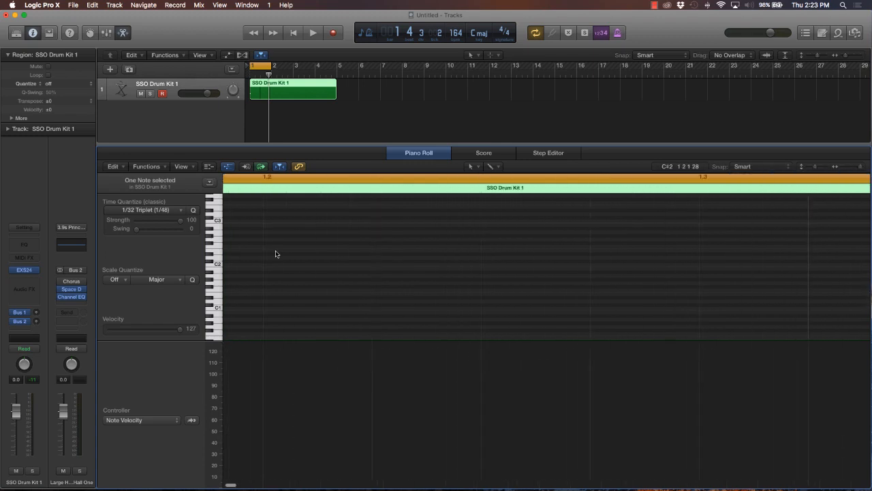
{"action": "scroll", "coordinate": [277, 254], "scroll_direction": "left", "scroll_amount": 5}
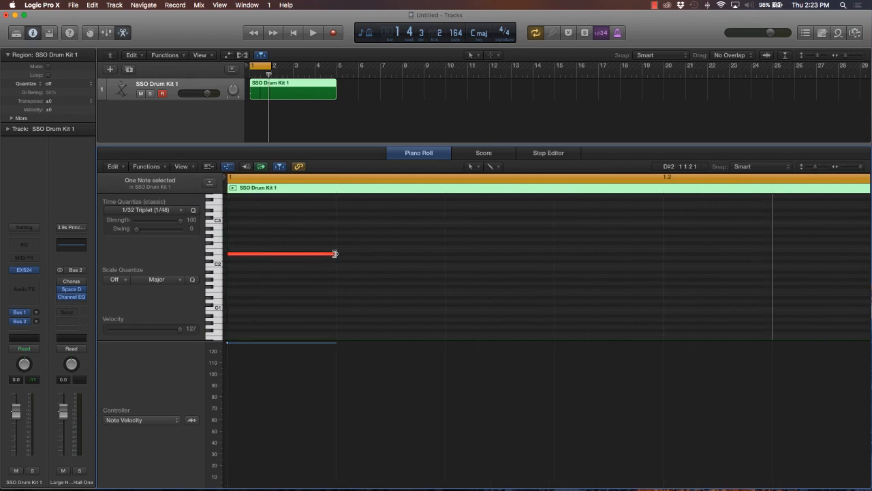
{"action": "left_click_drag", "start_coordinate": [334, 254], "coordinate": [239, 255]}
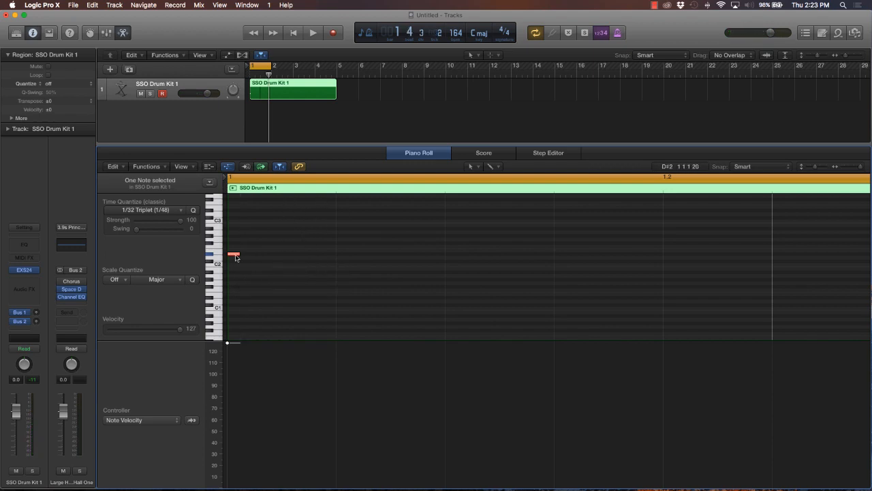
{"action": "left_click_drag", "start_coordinate": [235, 256], "coordinate": [389, 255]}
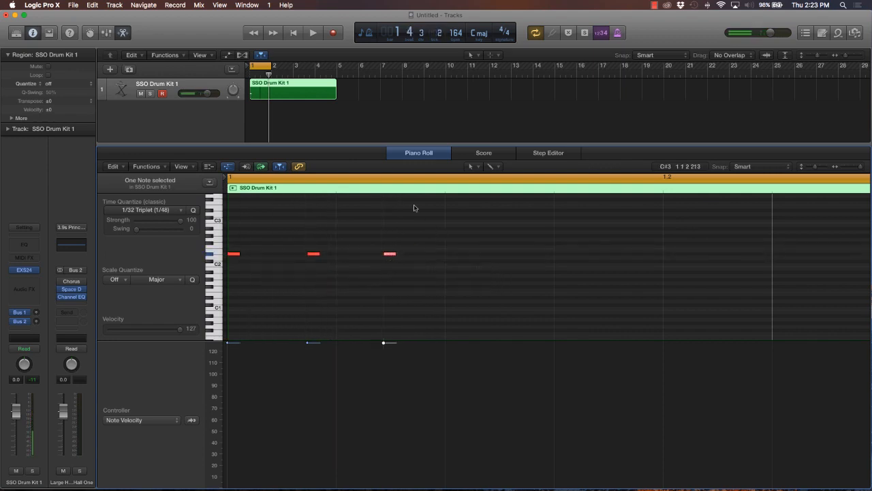
Add a B2 note at the start of bar 1 and lengthen it to half a beat
{"action": "left_click", "coordinate": [232, 225]}
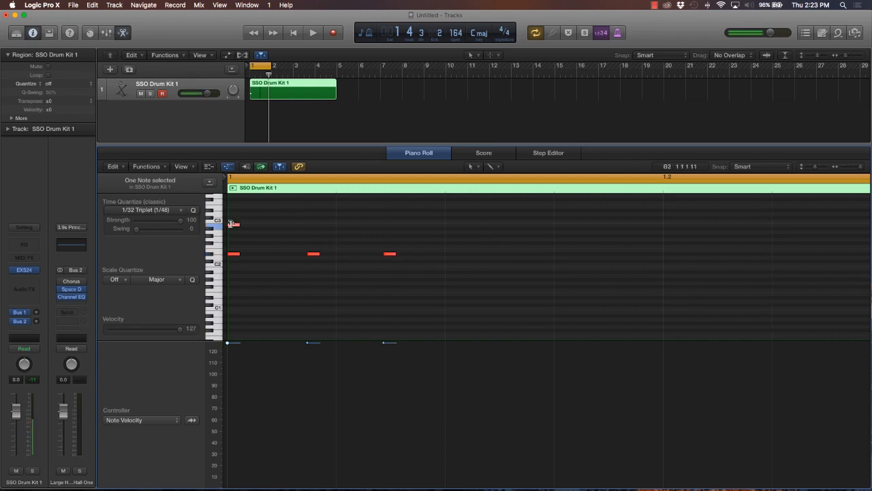
{"action": "left_click_drag", "start_coordinate": [240, 225], "coordinate": [445, 230]}
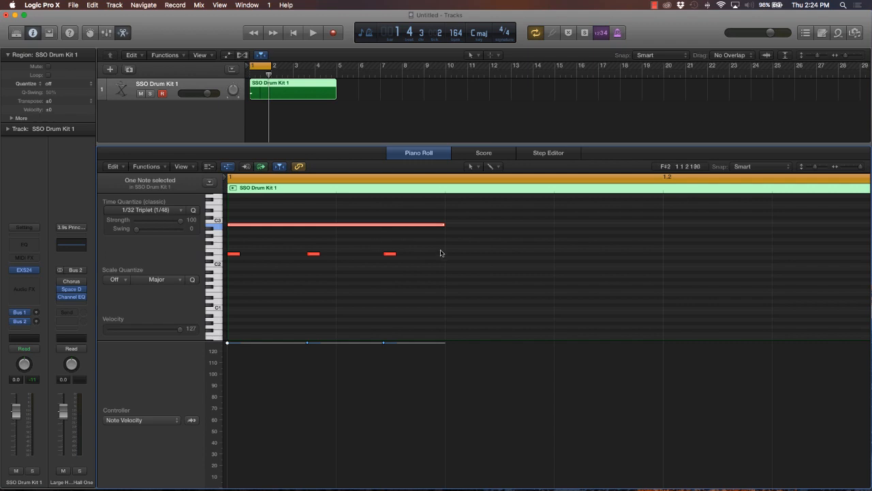
Try quantizing the three short D#2 notes to 1/8 Triplet (1/12), and undo it
{"action": "left_click_drag", "start_coordinate": [442, 249], "coordinate": [188, 274]}
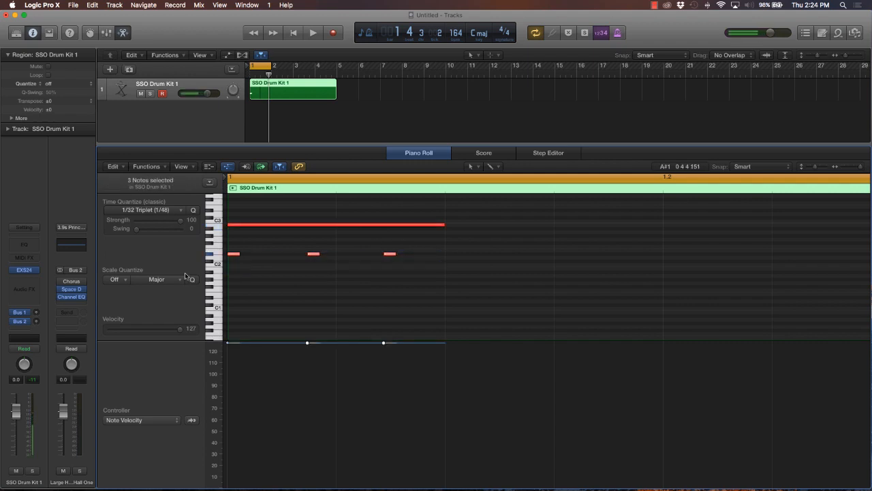
{"action": "left_click", "coordinate": [162, 212]}
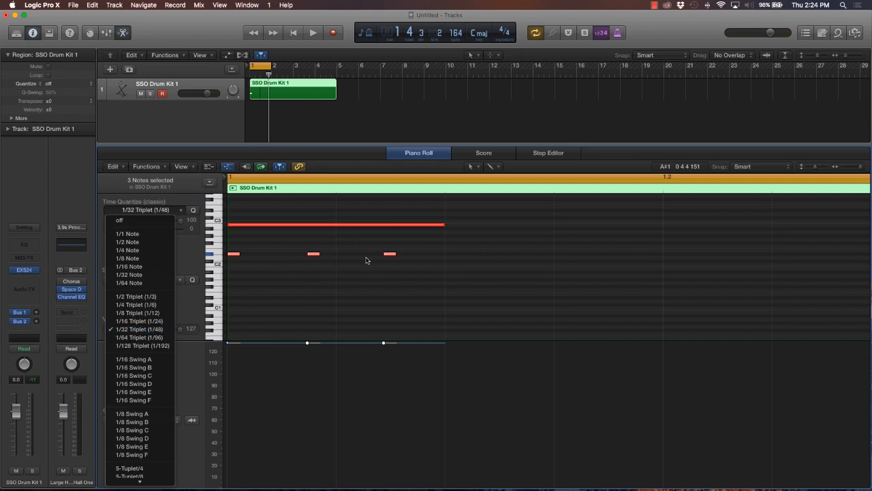
{"action": "left_click", "coordinate": [150, 314]}
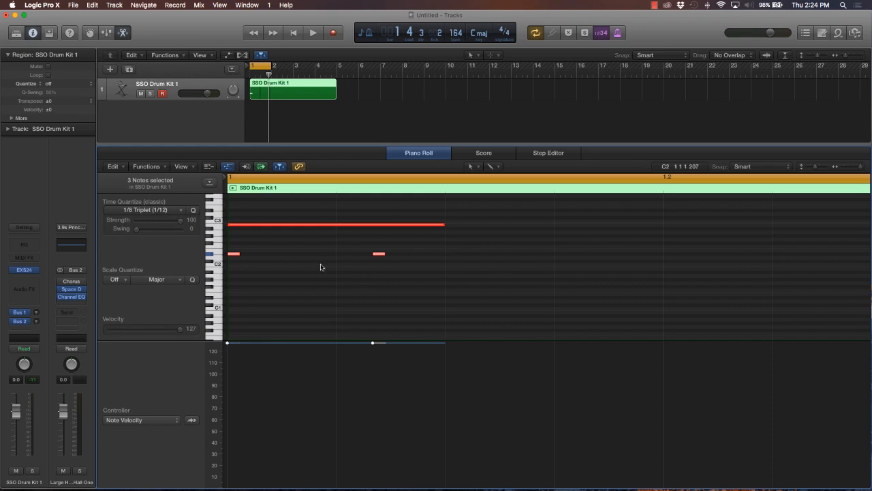
{"action": "key", "text": "super+z"}
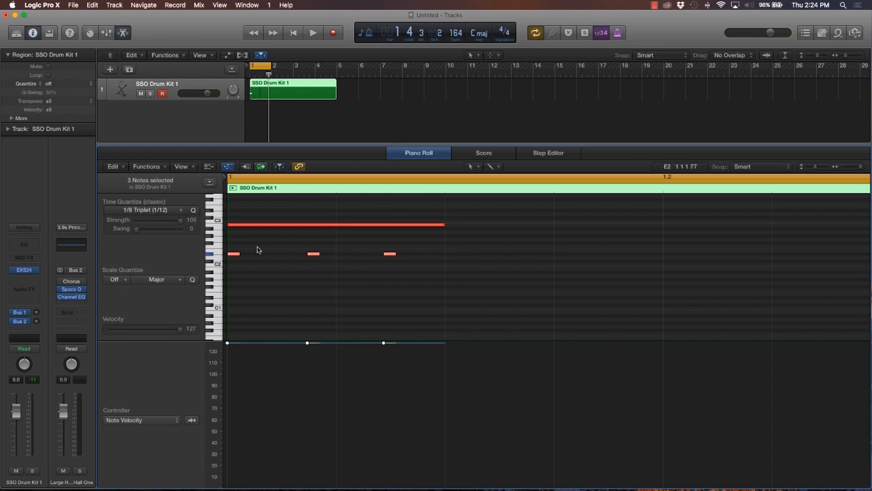
Quantize the three selected D#2 notes to 1/16 Triplet (1/24)
{"action": "left_click", "coordinate": [179, 211]}
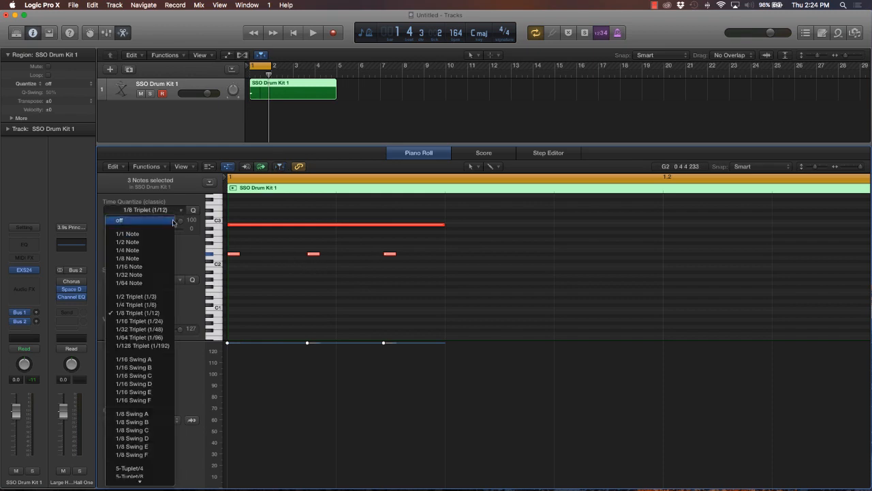
{"action": "left_click", "coordinate": [162, 321]}
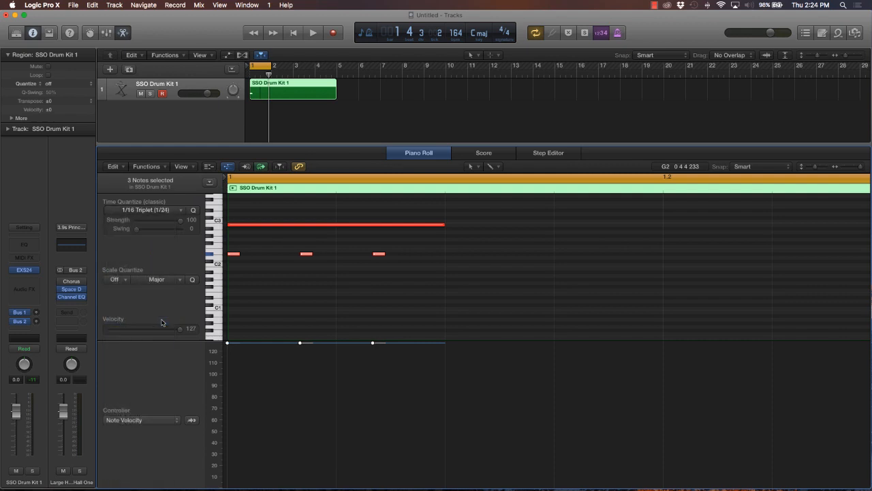
{"action": "left_click", "coordinate": [302, 279]}
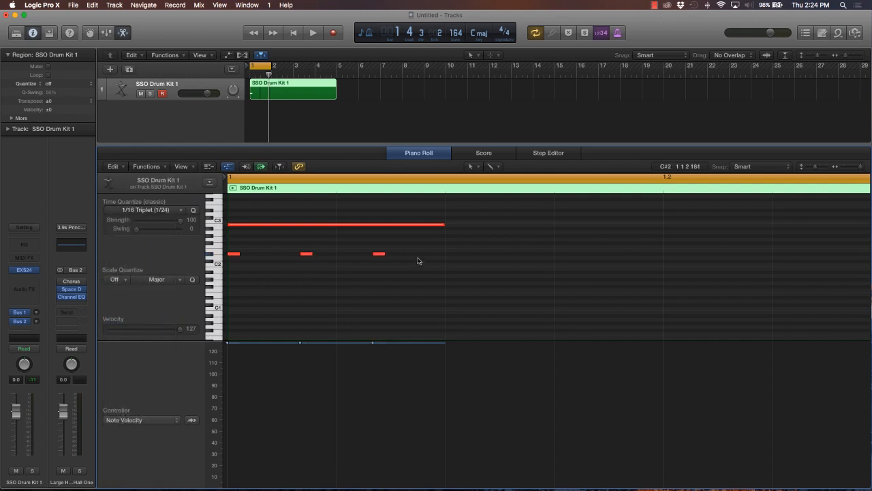
Mute the long B2 note above the three short D#2 notes
{"action": "left_click_drag", "start_coordinate": [416, 251], "coordinate": [208, 270]}
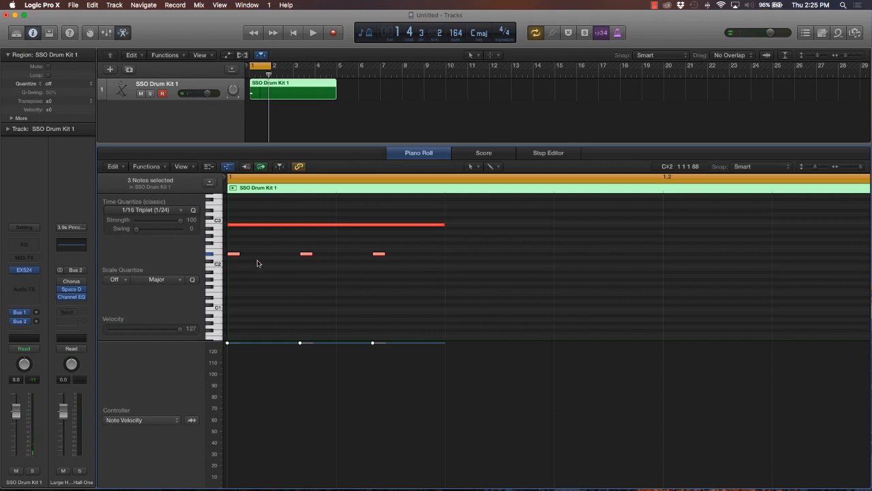
{"action": "left_click", "coordinate": [212, 227]}
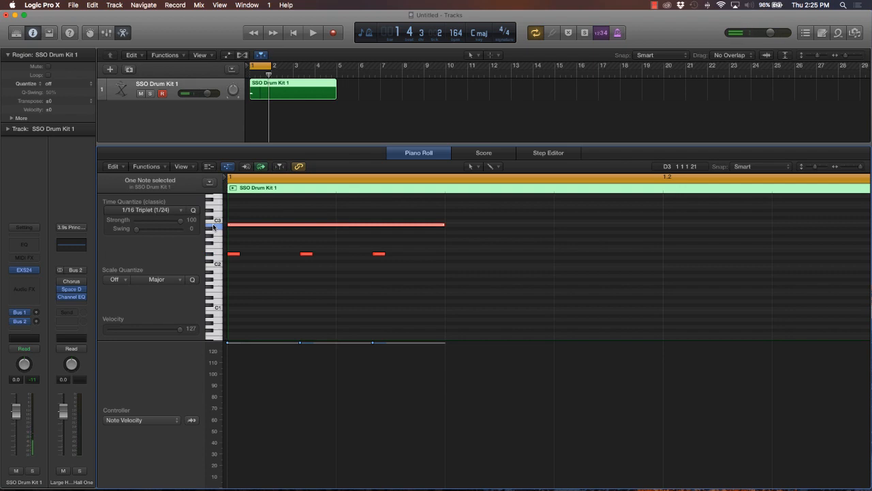
{"action": "key", "text": "ctrl+m"}
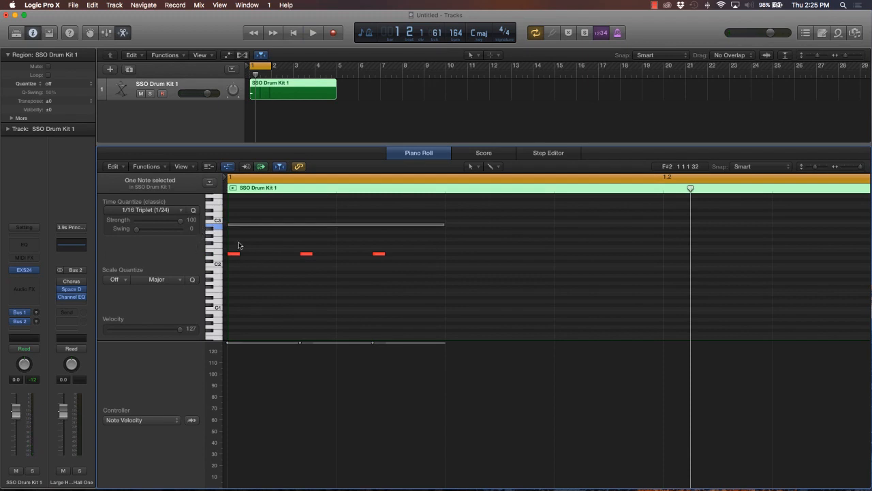
Duplicate the three D#2 notes on the same pitch, placing the copies in the gaps after each original
{"action": "left_click_drag", "start_coordinate": [235, 246], "coordinate": [400, 293]}
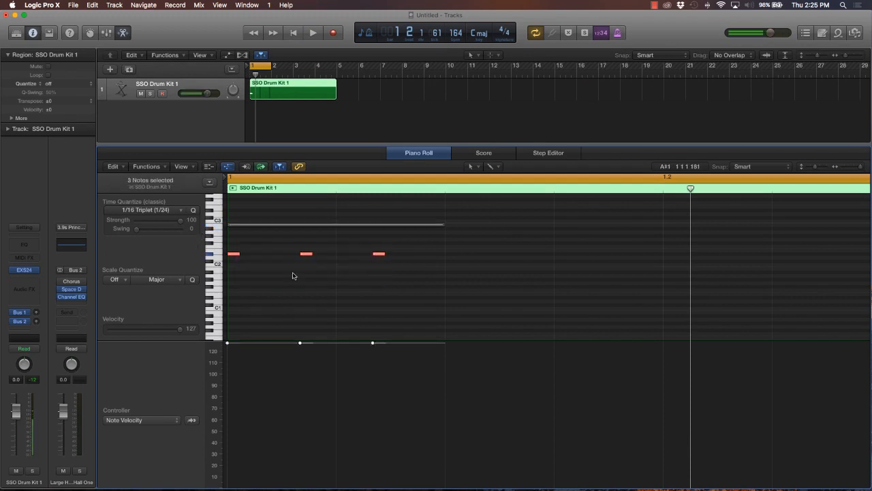
{"action": "left_click", "coordinate": [235, 257]}
{"action": "left_click_drag", "start_coordinate": [236, 257], "coordinate": [287, 279]}
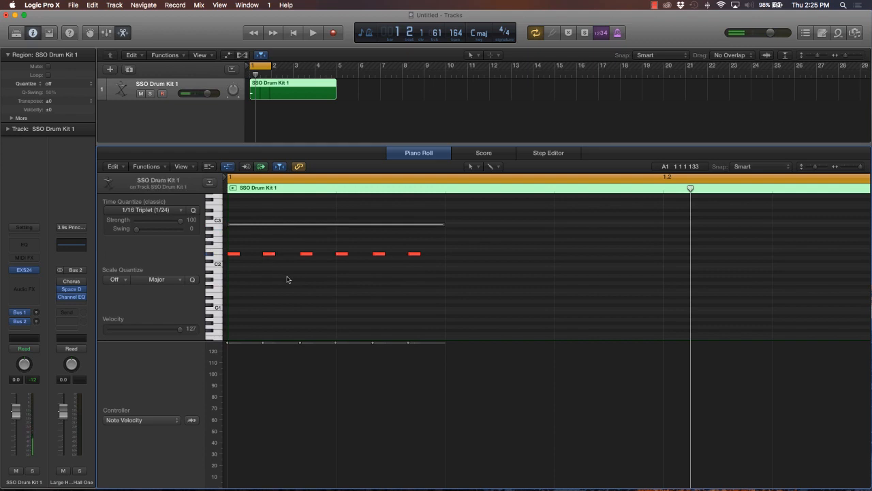
Quantize all six D#2 notes to 1/32 Triplet (1/48)
{"action": "left_click_drag", "start_coordinate": [429, 244], "coordinate": [217, 261]}
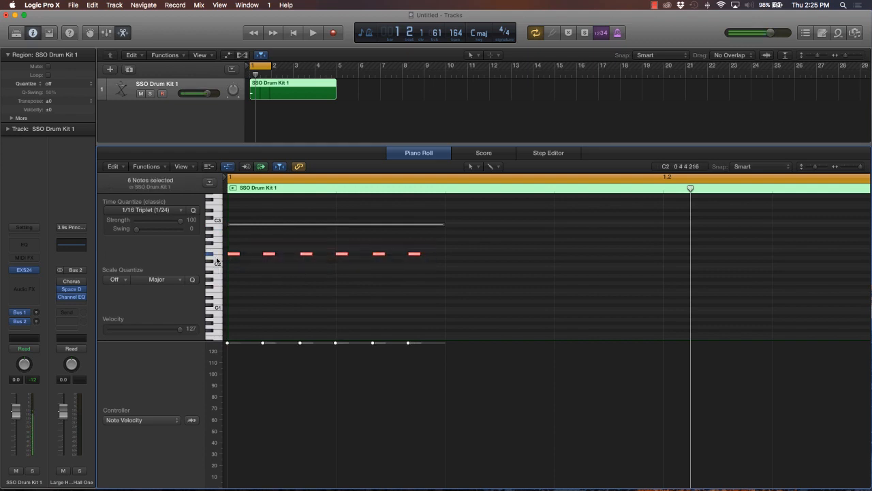
{"action": "left_click", "coordinate": [194, 210]}
{"action": "key", "text": "super+z"}
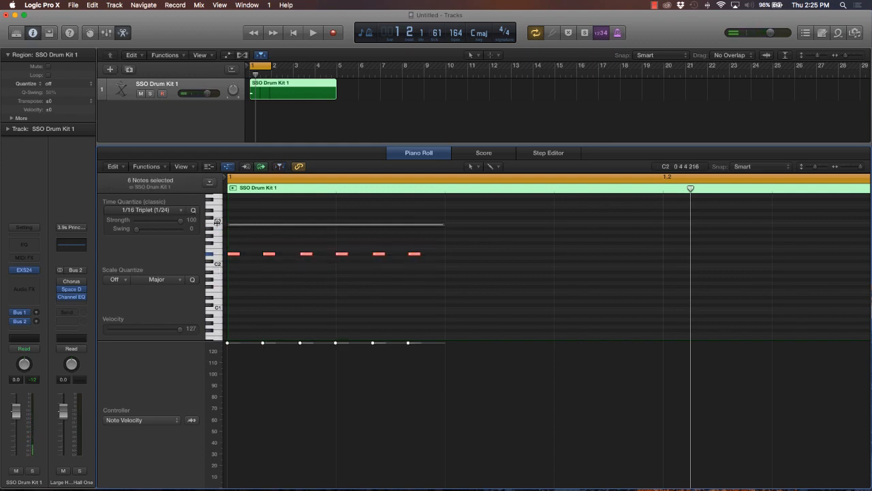
{"action": "left_click", "coordinate": [176, 211]}
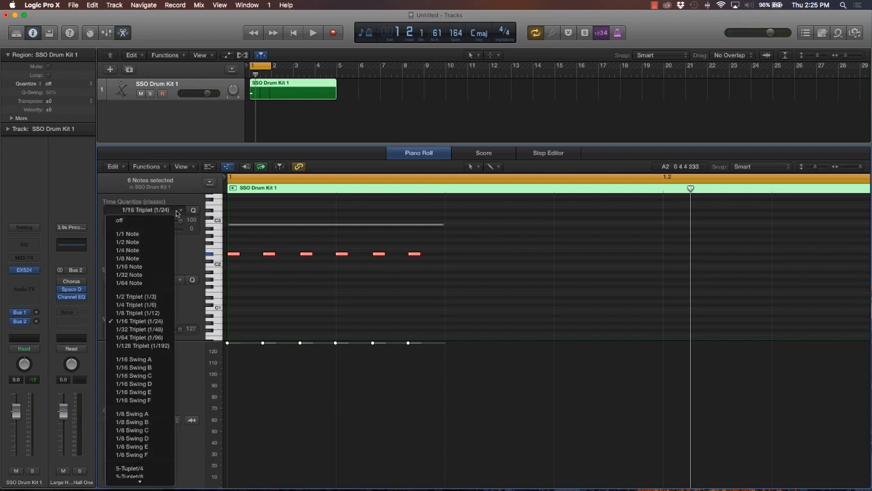
{"action": "left_click", "coordinate": [158, 330]}
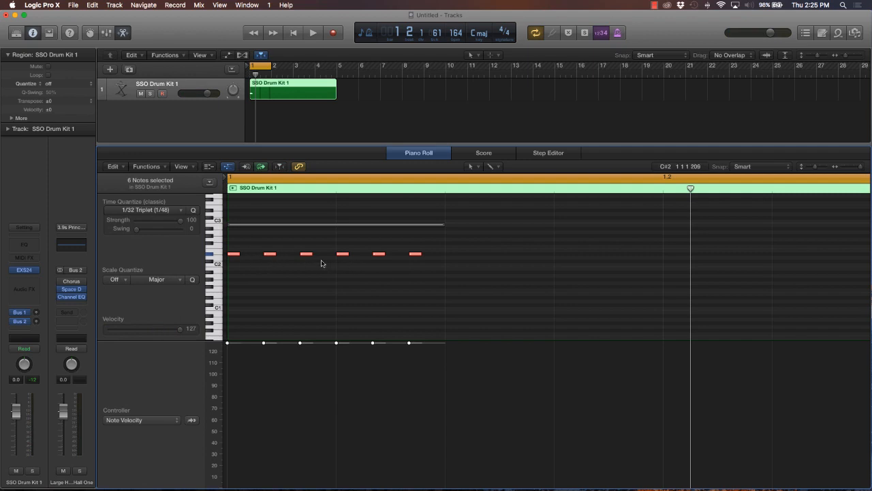
Play back the six-note D#2 pattern twice to hear its rhythm
{"action": "key", "text": "space"}
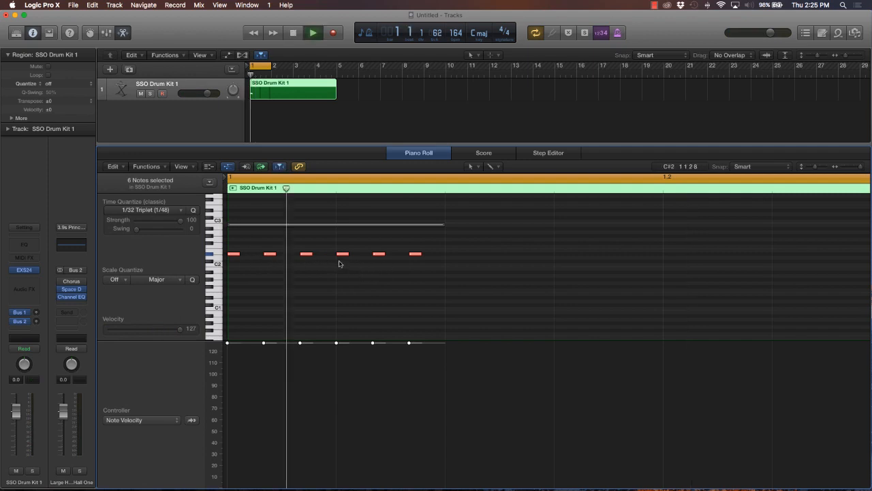
{"action": "key", "text": "space"}
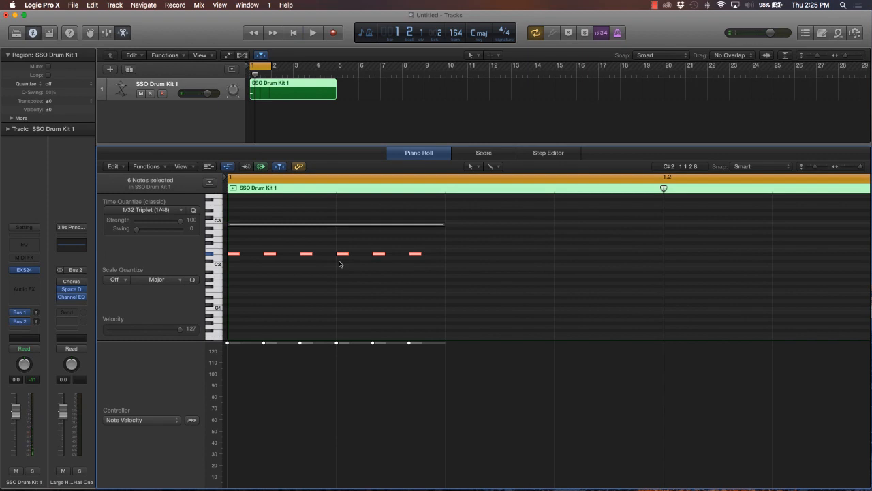
{"action": "key", "text": "space"}
{"action": "key", "text": "space"}
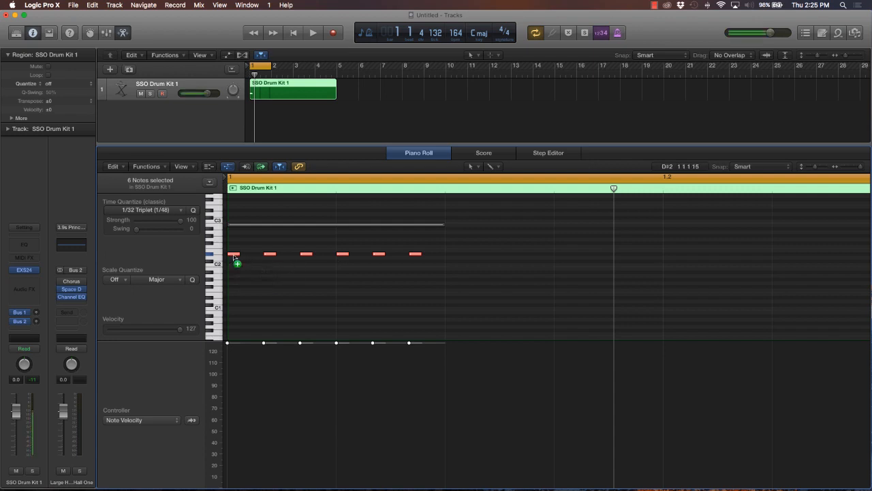
Copy the six D#2 notes into the gaps between them and quantize all twelve to 1/64 Triplet (1/96)
{"action": "left_click_drag", "start_coordinate": [234, 256], "coordinate": [438, 233]}
{"action": "left_click", "coordinate": [194, 210]}
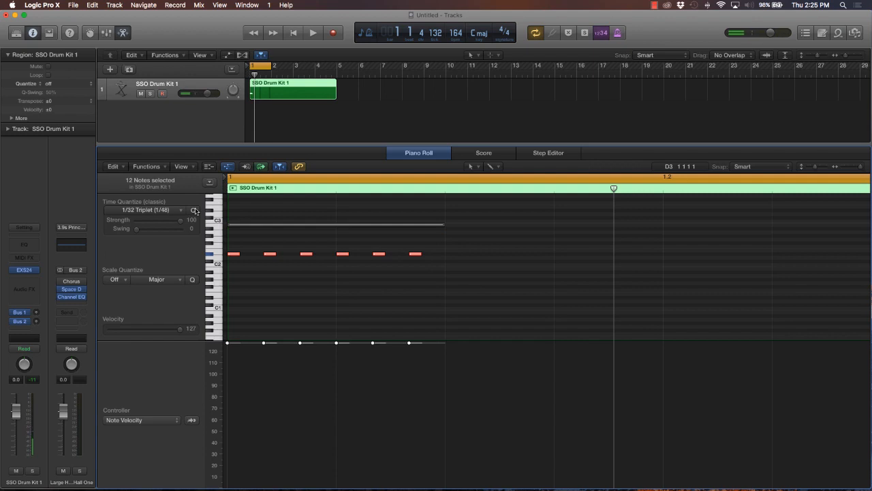
{"action": "left_click", "coordinate": [194, 211]}
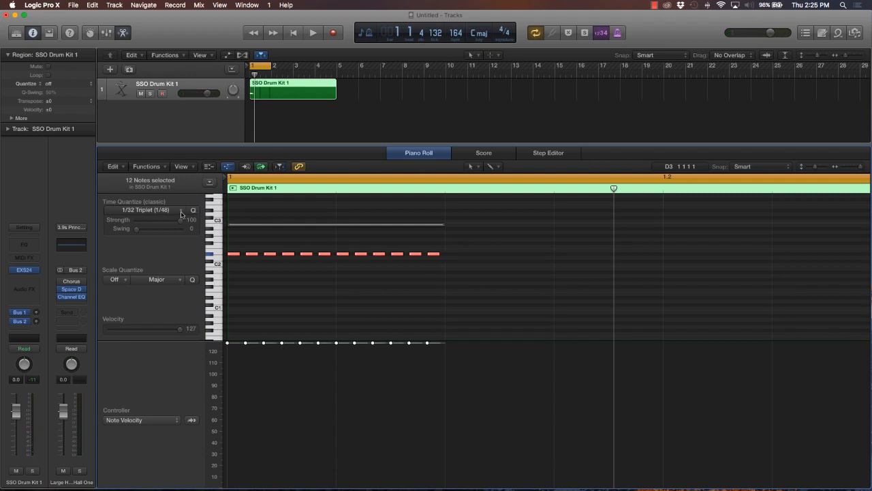
{"action": "left_click", "coordinate": [182, 211]}
{"action": "left_click", "coordinate": [169, 337]}
Restore the missing D#2 note near the end of the run and reapply the 1/64 Triplet quantize to all notes
{"action": "left_click", "coordinate": [372, 261]}
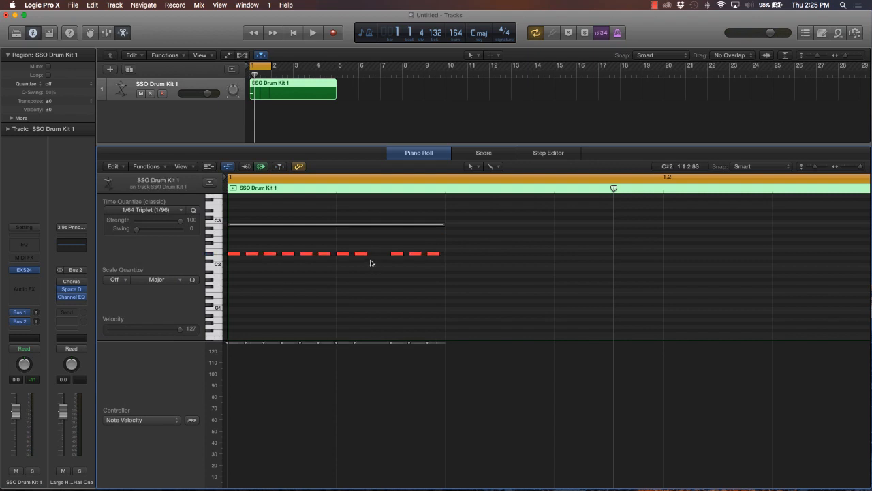
{"action": "key", "text": "super+z"}
{"action": "left_click", "coordinate": [378, 261]}
{"action": "left_click", "coordinate": [380, 255]}
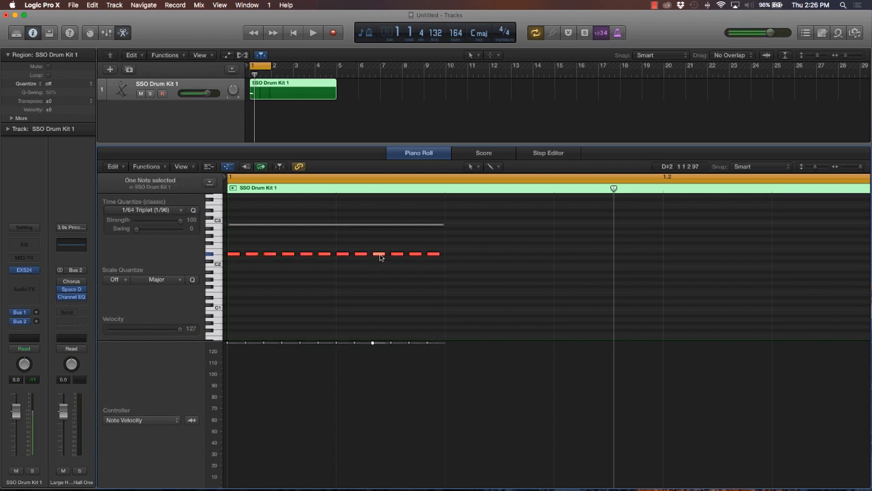
{"action": "key", "text": "super+a"}
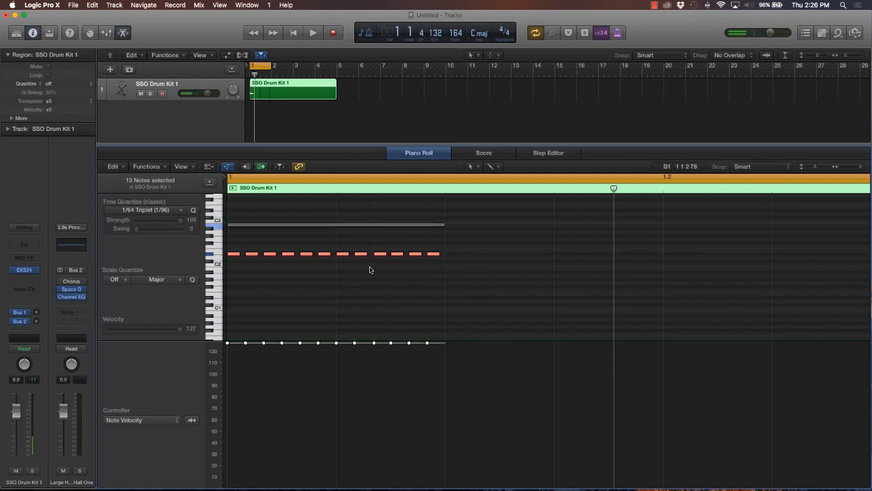
{"action": "left_click", "coordinate": [192, 212]}
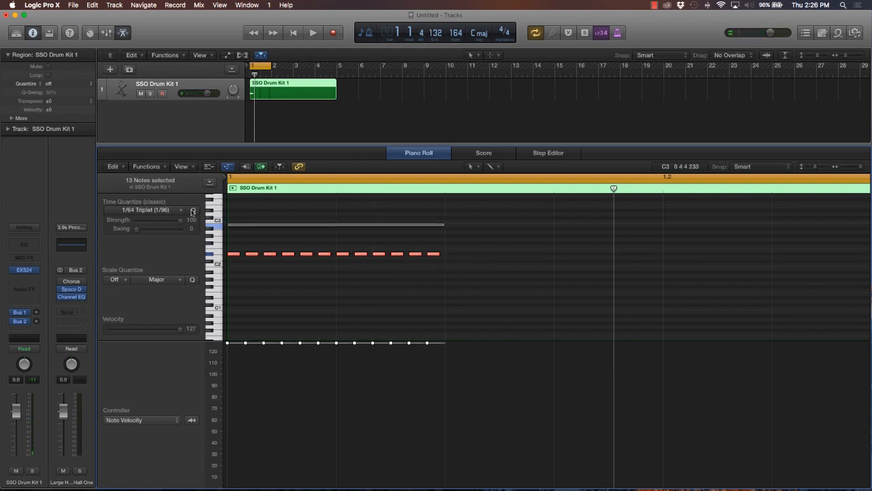
Deselect the notes and play back the twelve-note D#2 roll
{"action": "left_click", "coordinate": [417, 281]}
{"action": "key", "text": "space"}
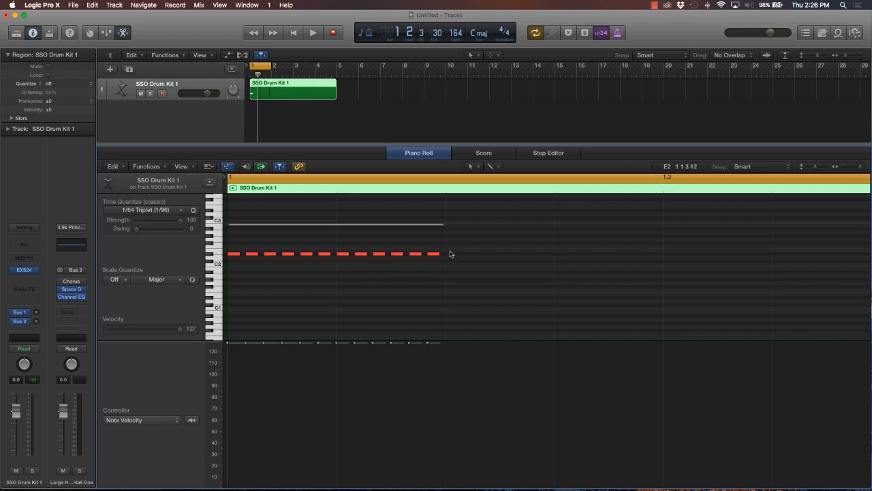
Shorten all twelve D#2 notes in the roll to about half their length
{"action": "left_click_drag", "start_coordinate": [451, 253], "coordinate": [228, 258]}
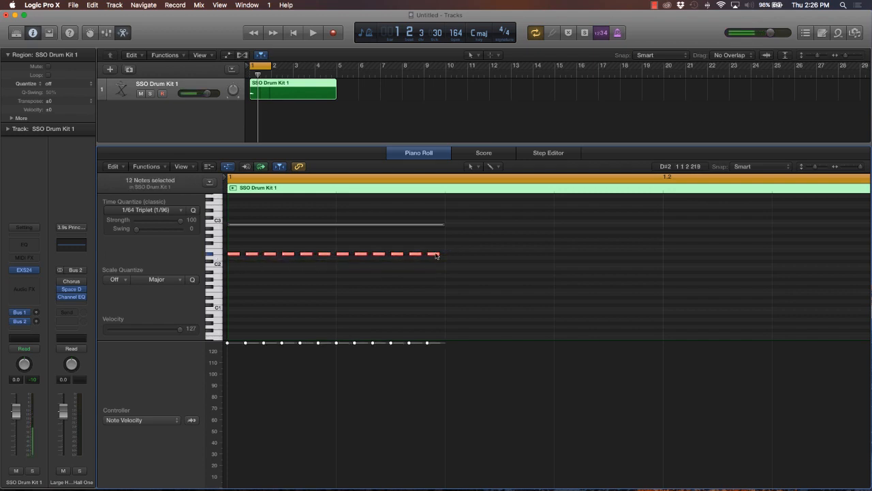
{"action": "left_click_drag", "start_coordinate": [436, 253], "coordinate": [432, 253]}
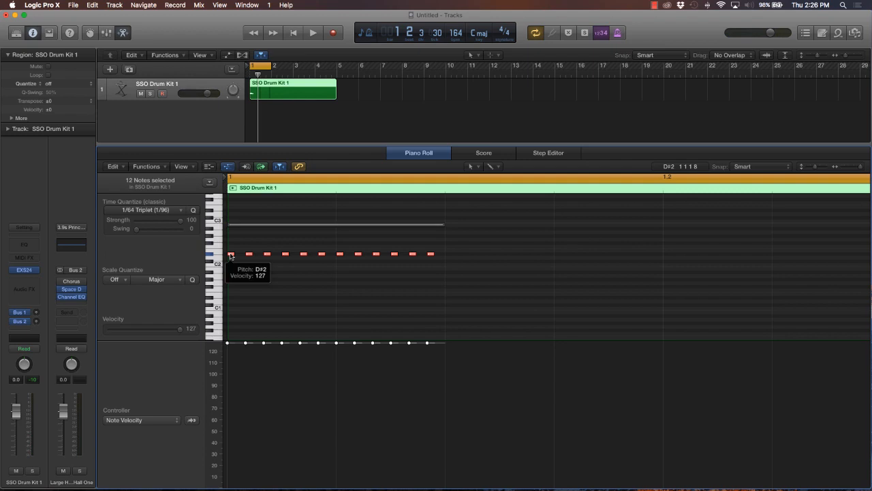
Copy the twelve D#2 notes into the gaps between them and quantize all 24 to 1/128 Triplet (1/192)
{"action": "left_click_drag", "start_coordinate": [231, 255], "coordinate": [175, 237]}
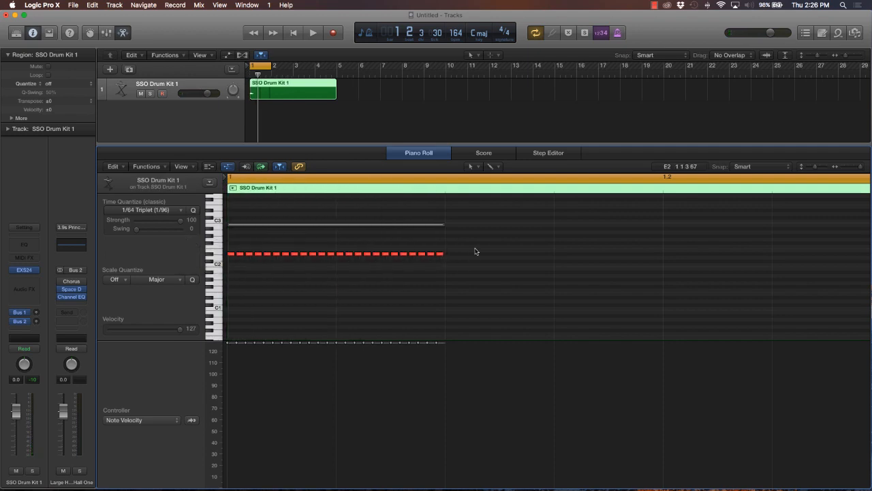
{"action": "left_click_drag", "start_coordinate": [474, 248], "coordinate": [193, 263]}
{"action": "left_click", "coordinate": [177, 213]}
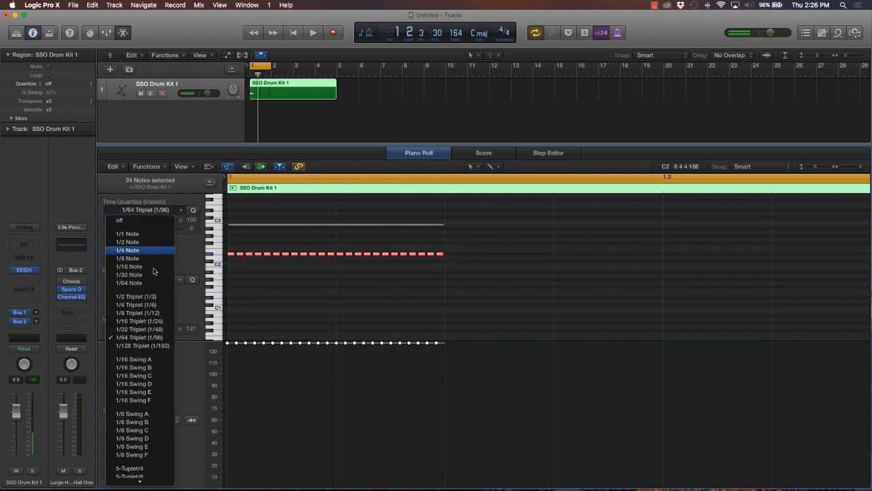
{"action": "left_click", "coordinate": [140, 344]}
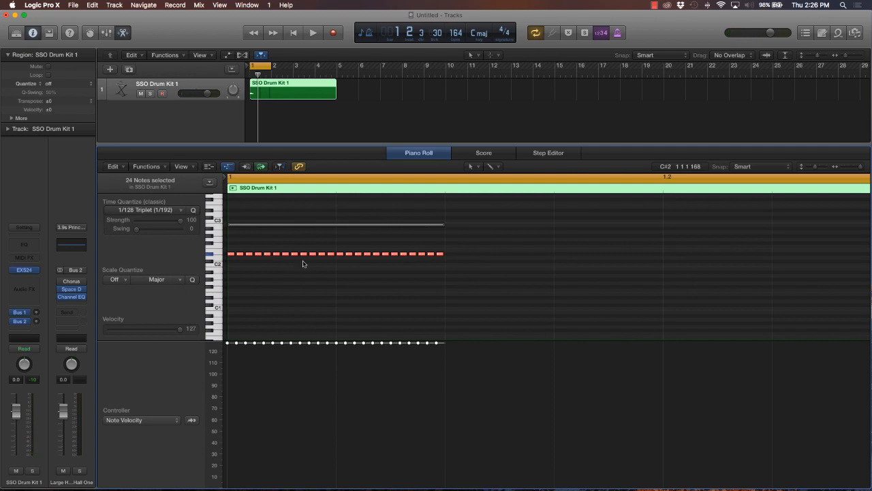
Reapply the 1/128 Triplet quantize to all notes and play back the 24-note D#2 roll
{"action": "left_click_drag", "start_coordinate": [304, 254], "coordinate": [306, 257]}
{"action": "key", "text": "super+a"}
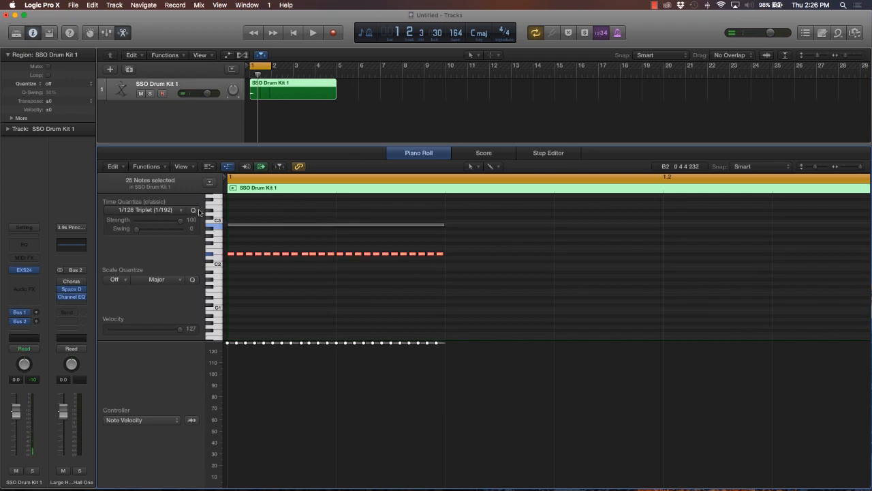
{"action": "left_click", "coordinate": [327, 296]}
{"action": "key", "text": "space"}
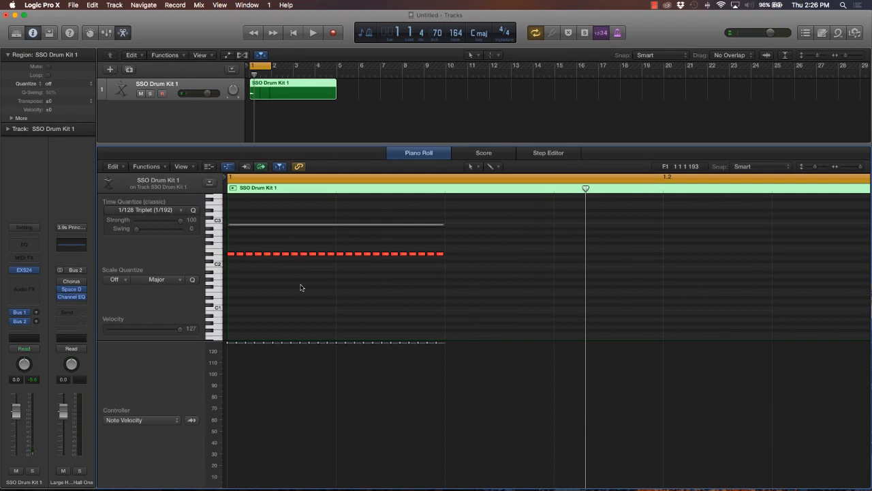
Undo the latest note edits back to the shortened twelve-note D#2 pattern
{"action": "left_click", "coordinate": [240, 255]}
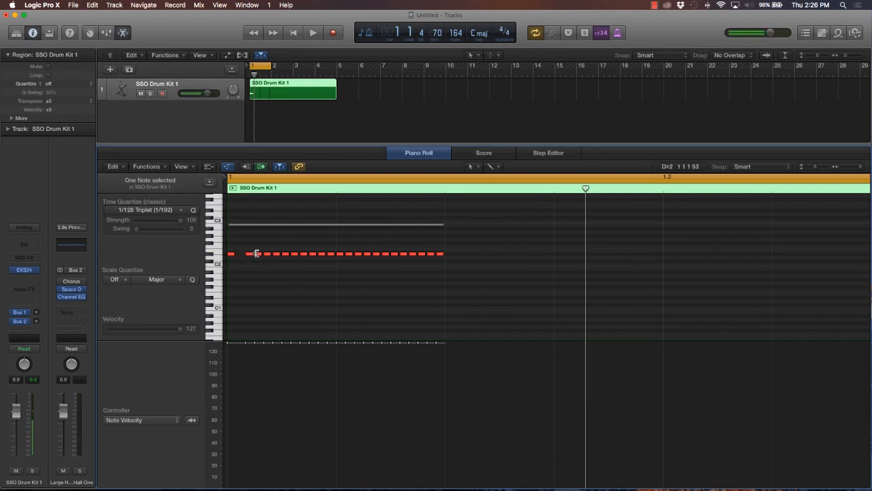
{"action": "key", "text": "super+z"}
{"action": "key", "text": "super+z"}
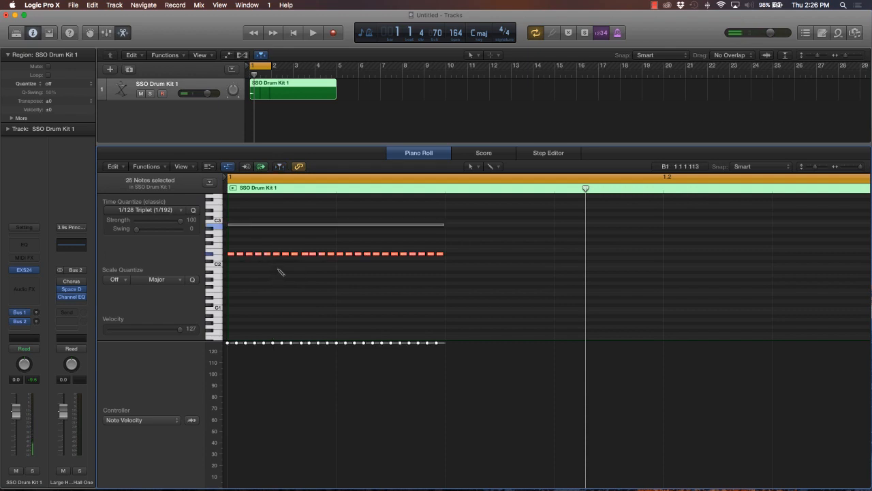
{"action": "key", "text": "super+z"}
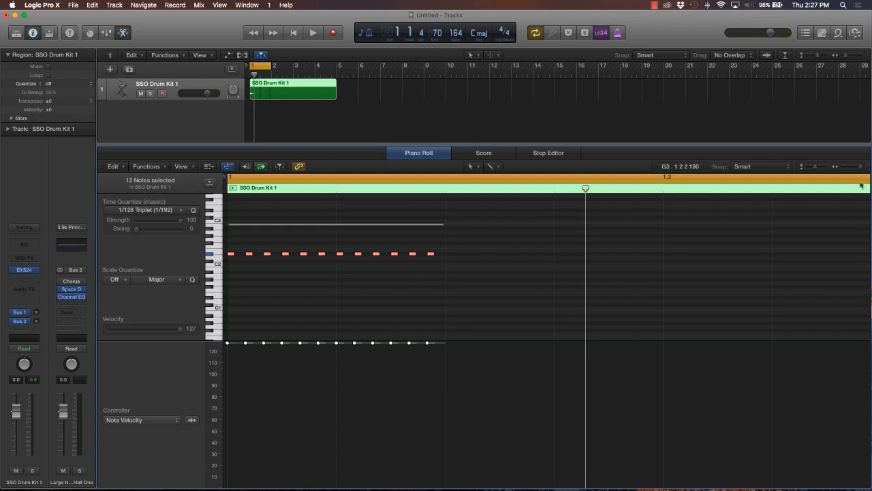
Play back the twelve-note D#2 pattern with the whole region in view
{"action": "left_click_drag", "start_coordinate": [860, 169], "coordinate": [837, 168]}
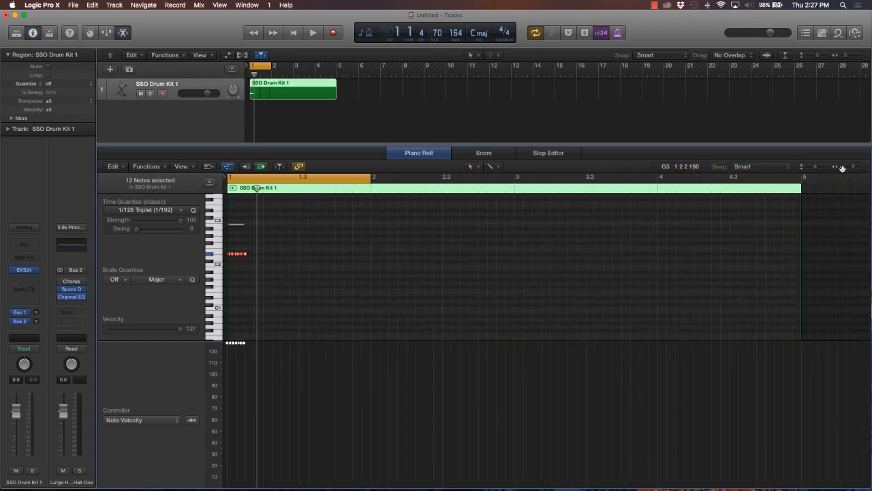
{"action": "key", "text": "space"}
{"action": "key", "text": "space"}
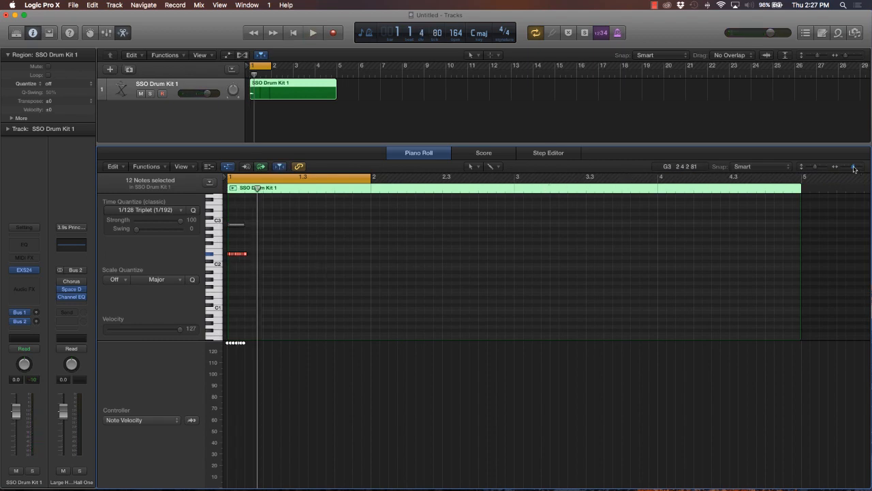
Lengthen the B2 note to two beats (0 2 0 0) and mute the twelve D#2 notes
{"action": "left_click", "coordinate": [854, 169]}
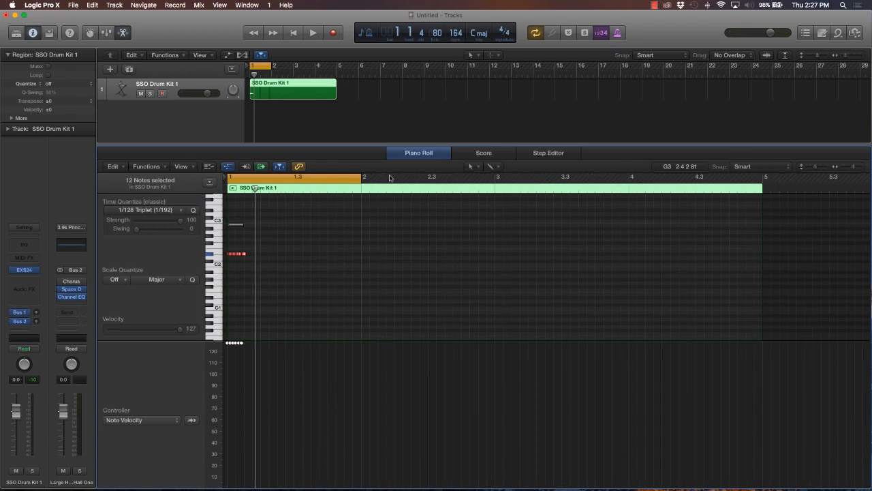
{"action": "left_click", "coordinate": [234, 224]}
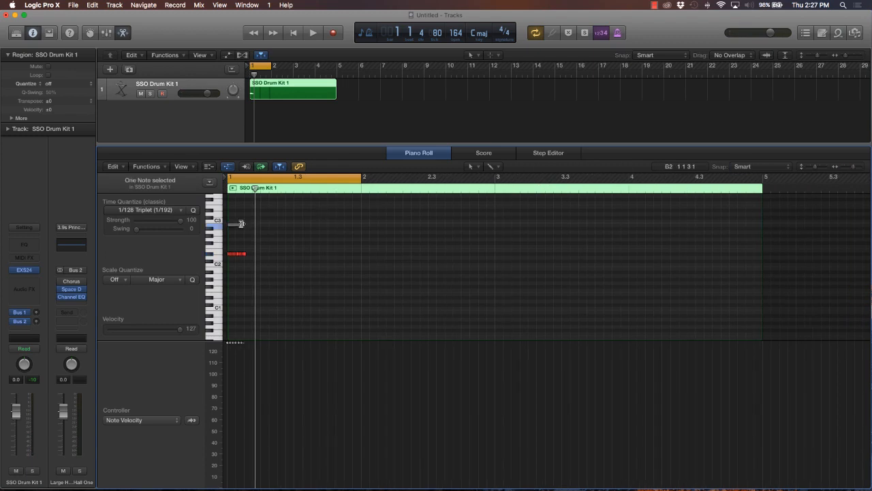
{"action": "left_click_drag", "start_coordinate": [241, 224], "coordinate": [294, 220]}
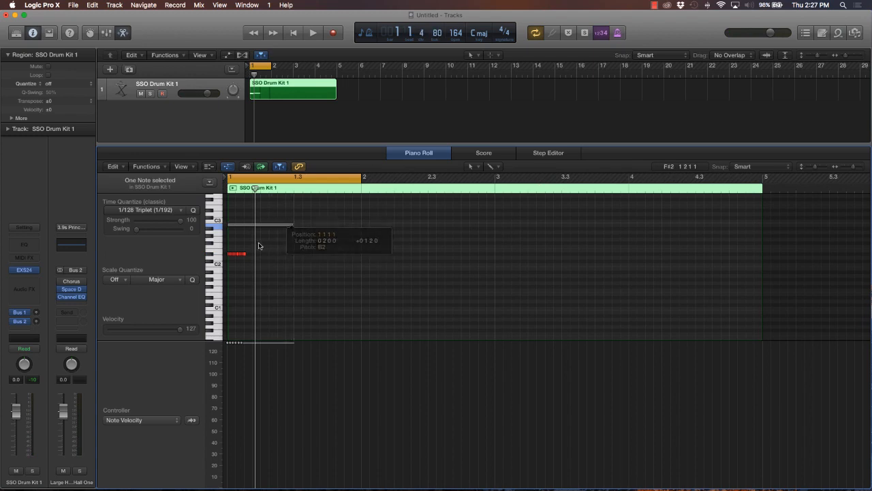
{"action": "left_click", "coordinate": [220, 254]}
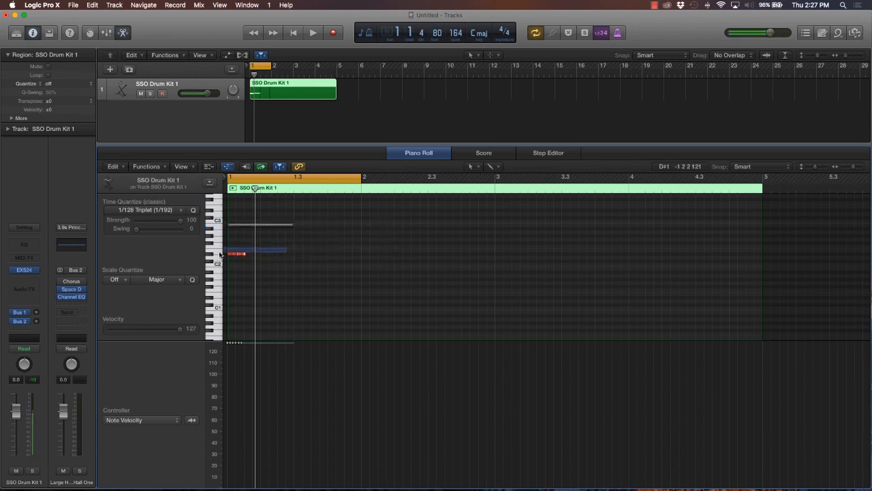
{"action": "left_click", "coordinate": [220, 254]}
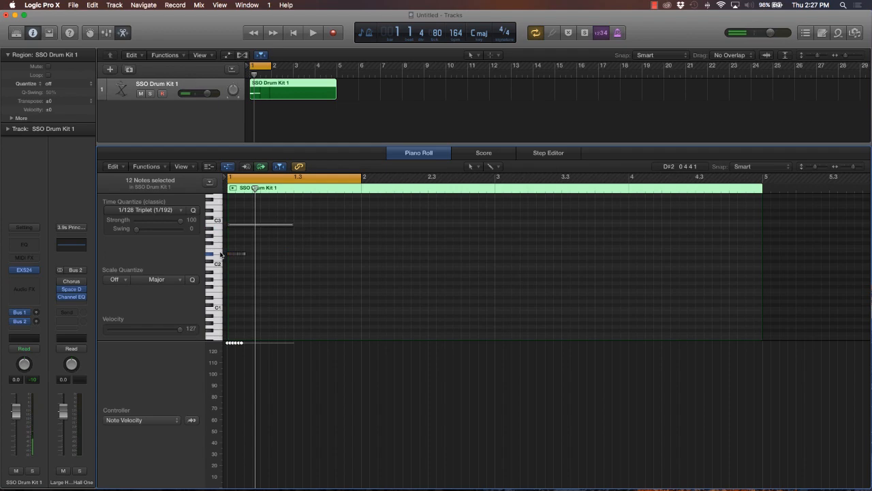
Draw three short, roughly evenly spaced F#2 notes across the first two beats of bar 1
{"action": "left_click_drag", "start_coordinate": [856, 168], "coordinate": [858, 169]}
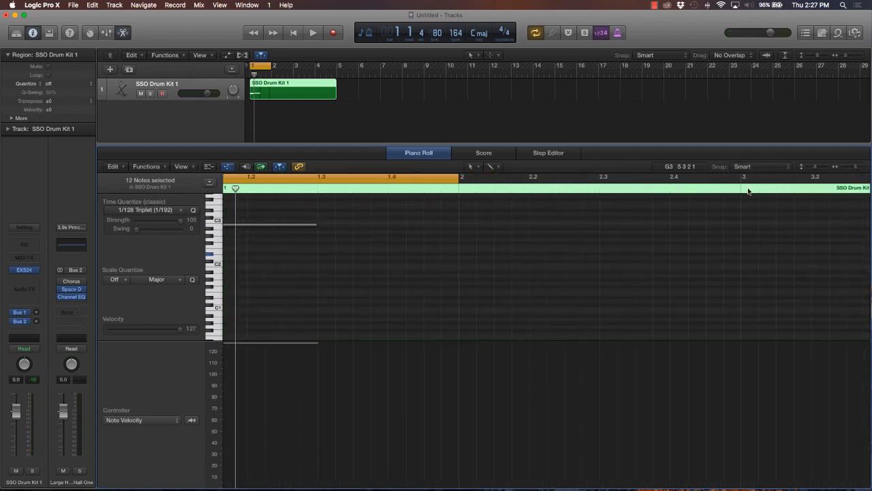
{"action": "scroll", "coordinate": [481, 235], "scroll_direction": "left", "scroll_amount": 5}
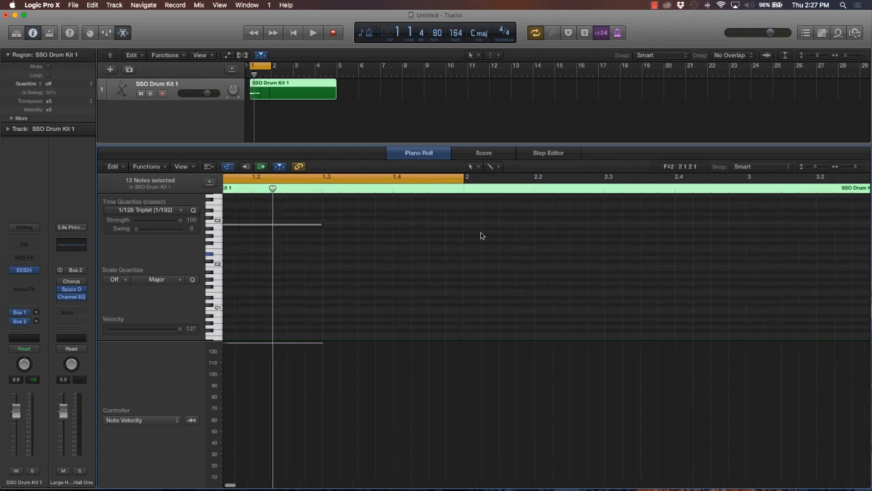
{"action": "left_click", "coordinate": [230, 243]}
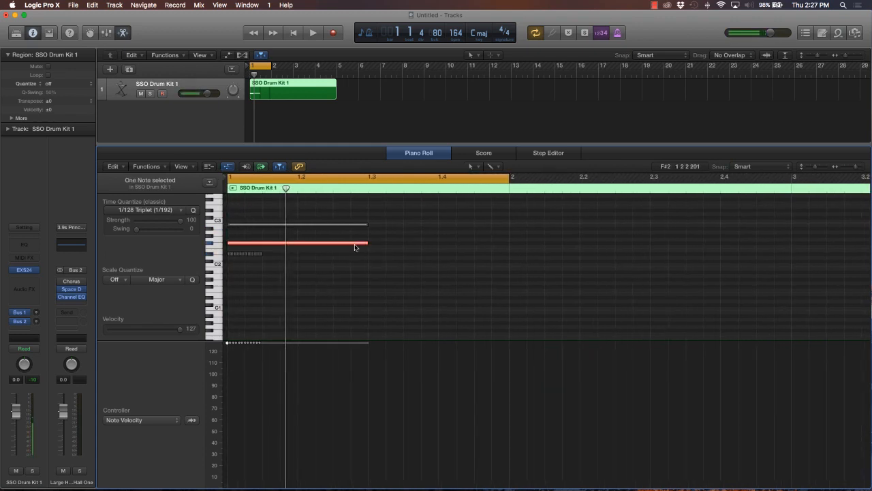
{"action": "left_click_drag", "start_coordinate": [364, 242], "coordinate": [246, 245]}
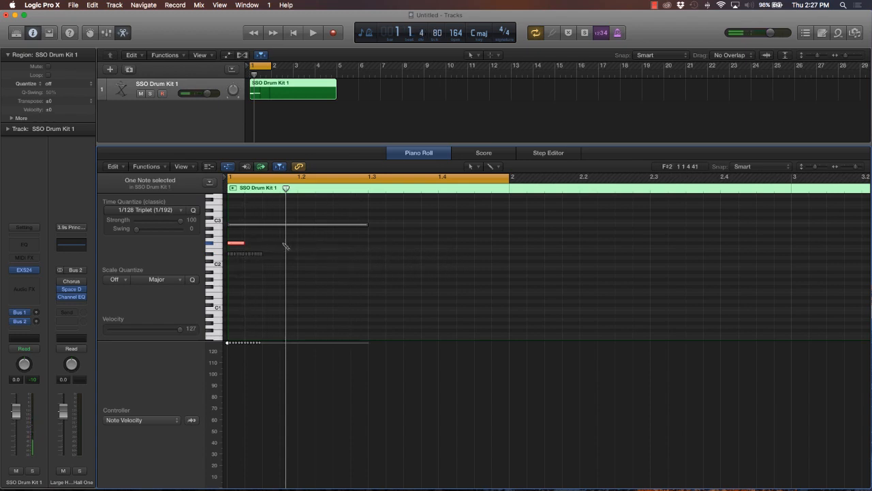
{"action": "left_click", "coordinate": [284, 243]}
{"action": "left_click", "coordinate": [335, 243]}
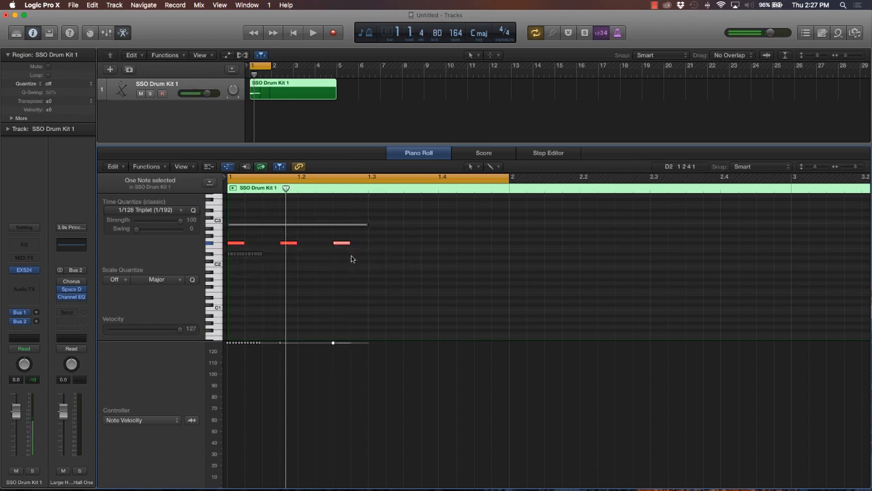
Quantize the three F#2 notes to 1/8 Triplet (1/12)
{"action": "left_click", "coordinate": [221, 236]}
{"action": "left_click", "coordinate": [216, 242]}
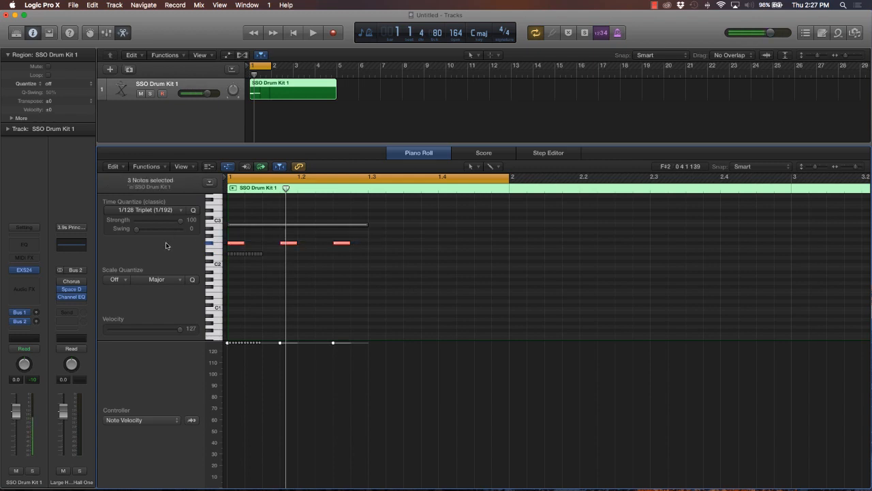
{"action": "left_click", "coordinate": [159, 211]}
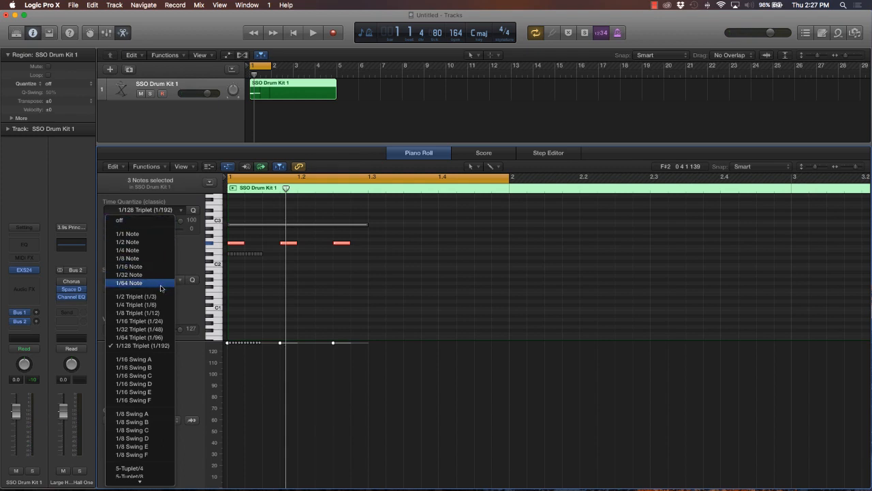
{"action": "left_click", "coordinate": [160, 313]}
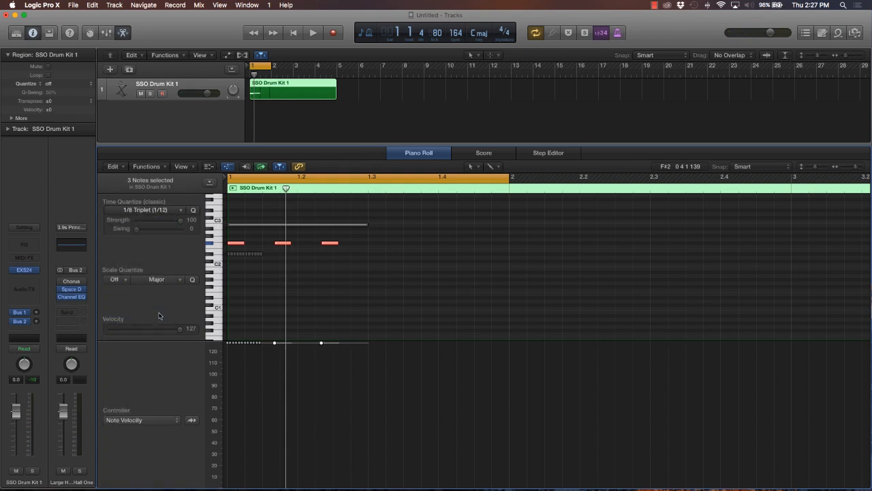
Copy the three F#2 triplet notes to start at beat 3 of bar 1 and play back the result
{"action": "left_click", "coordinate": [368, 240]}
{"action": "left_click_drag", "start_coordinate": [370, 232], "coordinate": [225, 247]}
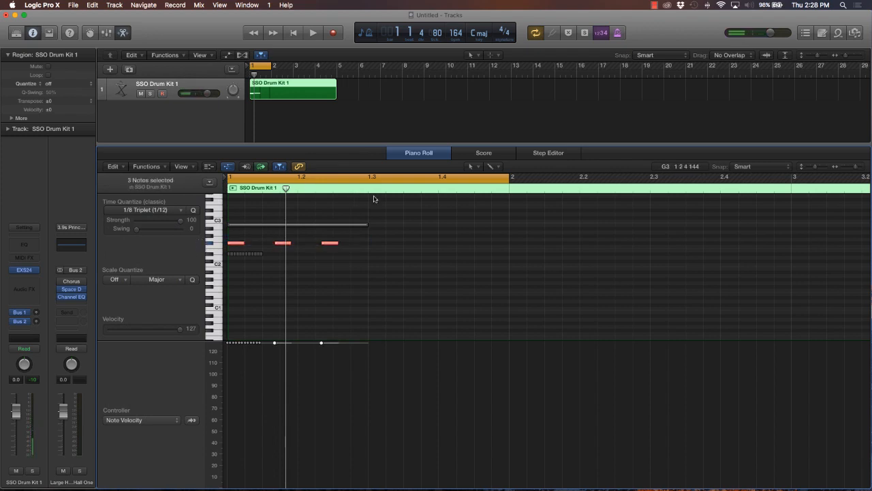
{"action": "left_click_drag", "start_coordinate": [247, 244], "coordinate": [388, 244]}
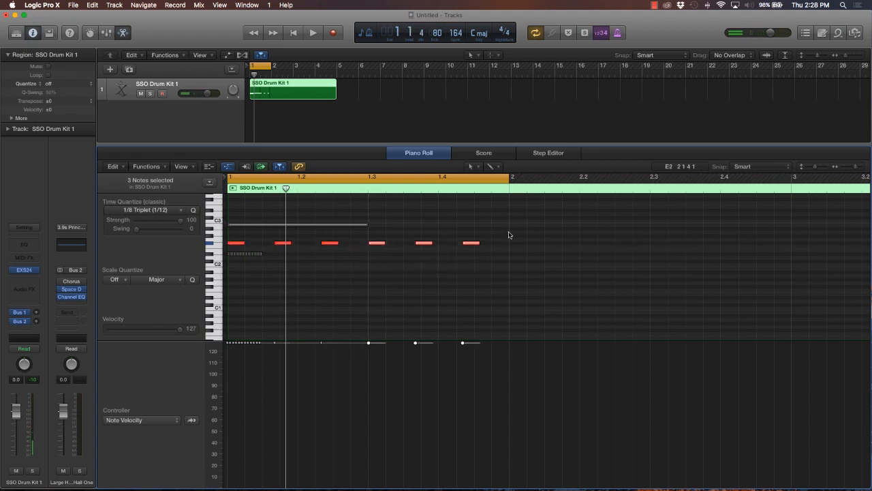
{"action": "left_click", "coordinate": [413, 215]}
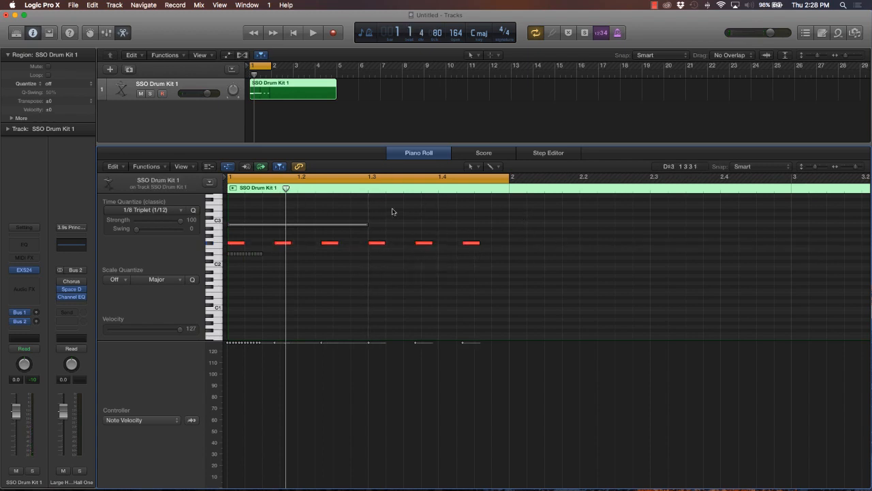
{"action": "key", "text": "space"}
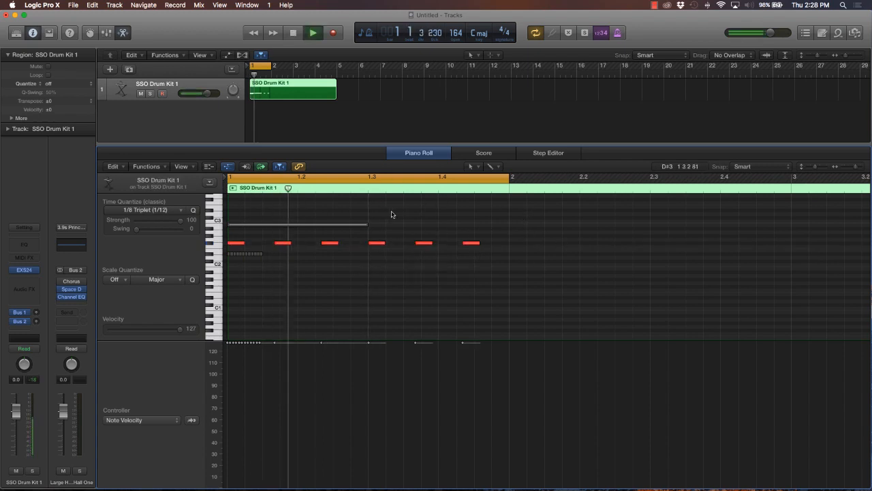
{"action": "key", "text": "space"}
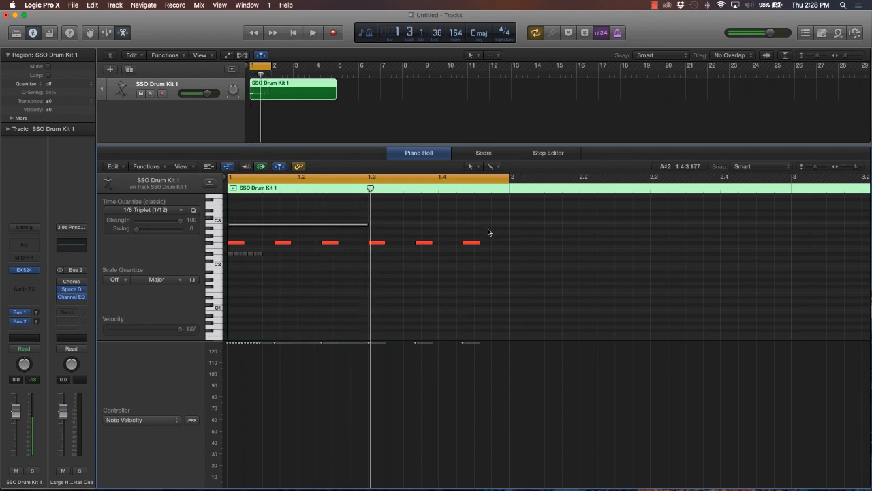
Extend the cycle range to the start of bar 5 and play back the F#2 triplets
{"action": "left_click_drag", "start_coordinate": [262, 67], "coordinate": [336, 75]}
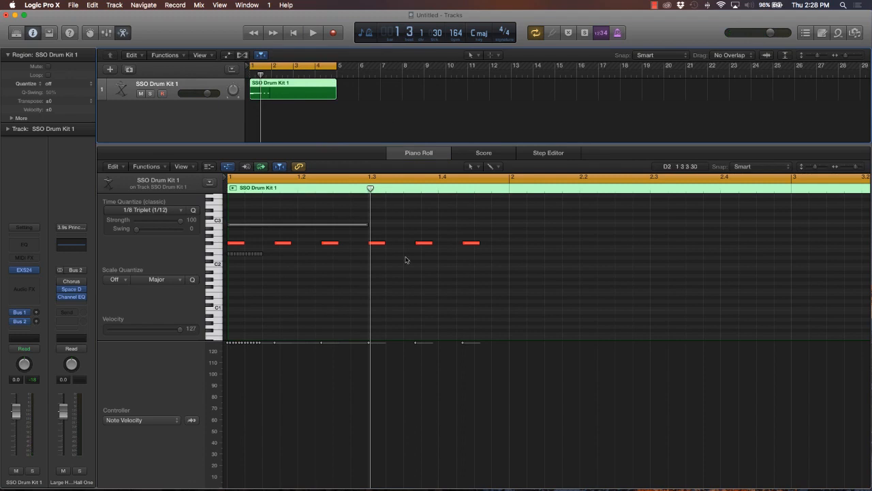
{"action": "key", "text": "space"}
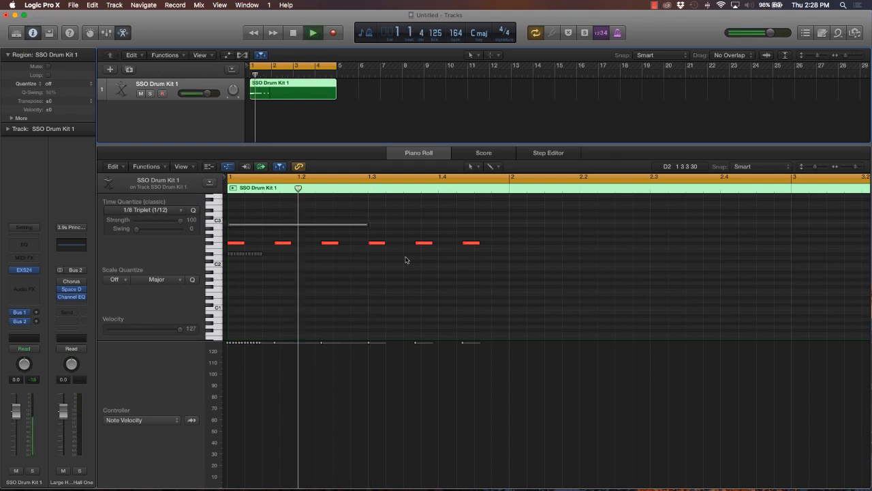
{"action": "key", "text": "space"}
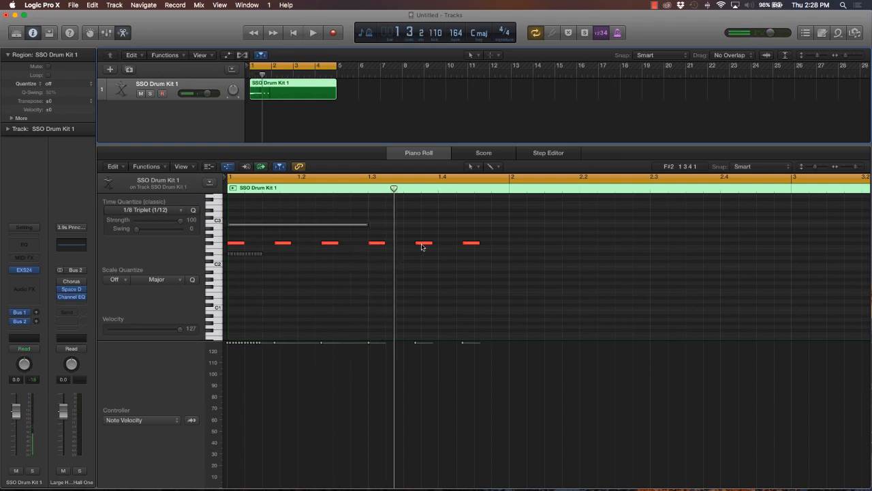
Copy the six F#2 triplet notes from bar 1 into bars 2 and 3
{"action": "mouse_move", "coordinate": [518, 236]}
{"action": "left_mouse_down"}
{"action": "mouse_move", "coordinate": [233, 243]}
{"action": "mouse_move", "coordinate": [516, 246]}
{"action": "left_mouse_up"}
{"action": "scroll", "coordinate": [537, 253], "scroll_direction": "right", "scroll_amount": 5}
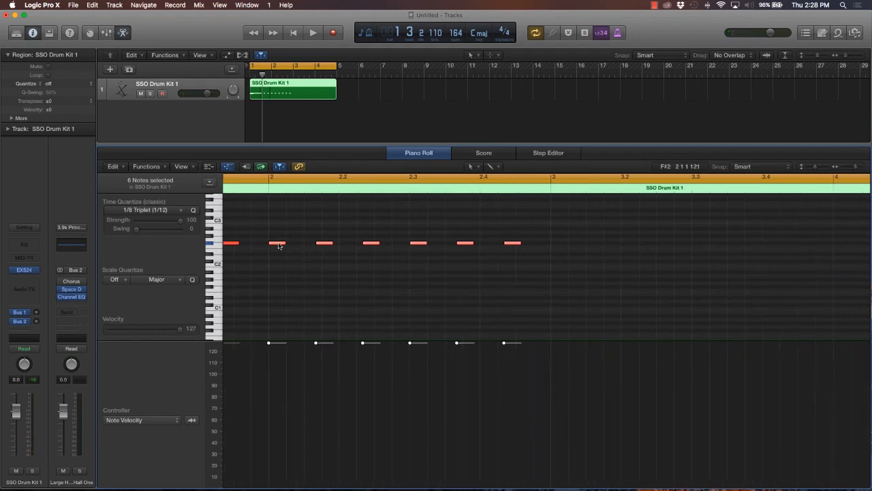
{"action": "left_click_drag", "start_coordinate": [278, 246], "coordinate": [560, 247]}
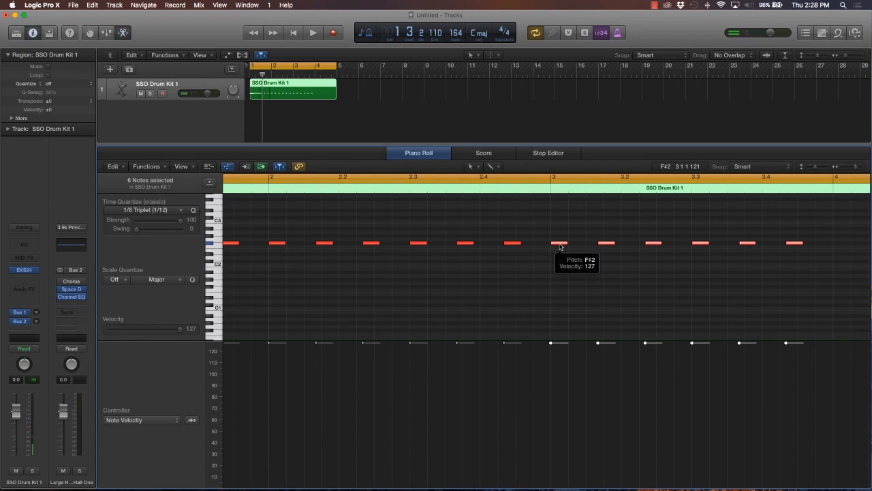
Deselect the copied F#2 notes and play back the triplet pattern from bar 1
{"action": "left_click", "coordinate": [524, 255]}
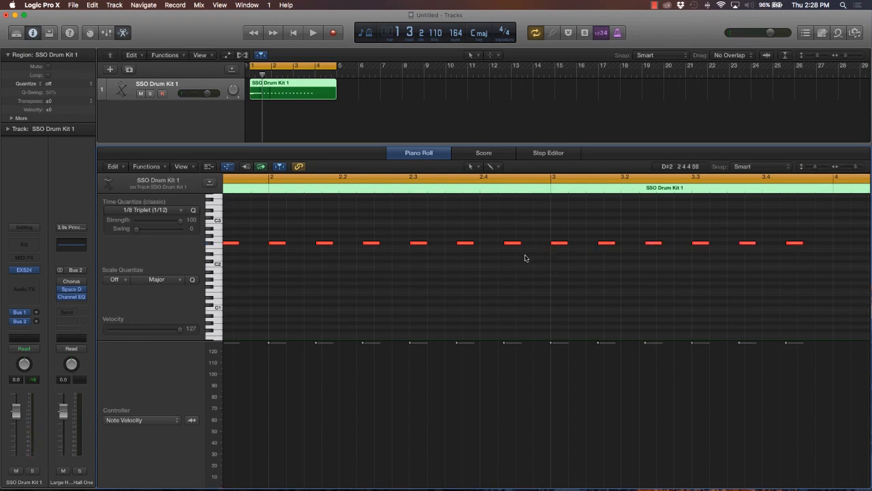
{"action": "key", "text": "space"}
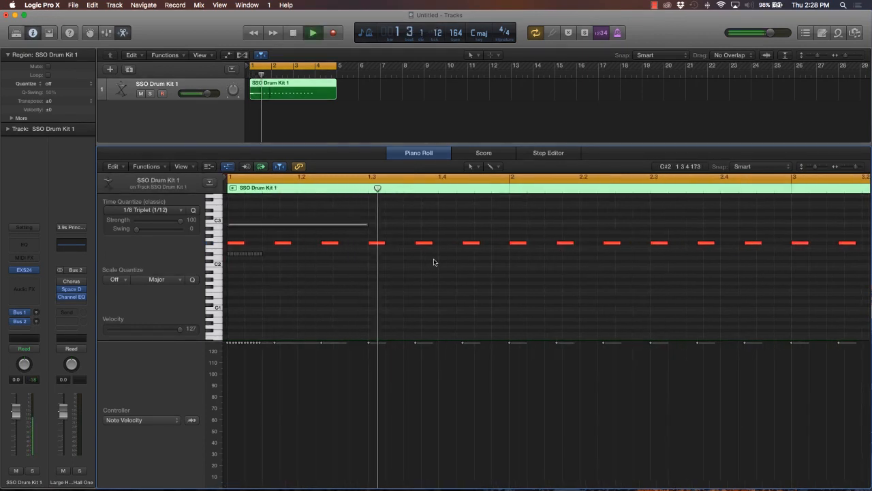
{"action": "key", "text": "space"}
Delete the last F#2 triplet note of bar 1 and play back the pattern with the gap
{"action": "left_click", "coordinate": [470, 244]}
{"action": "key", "text": "Delete"}
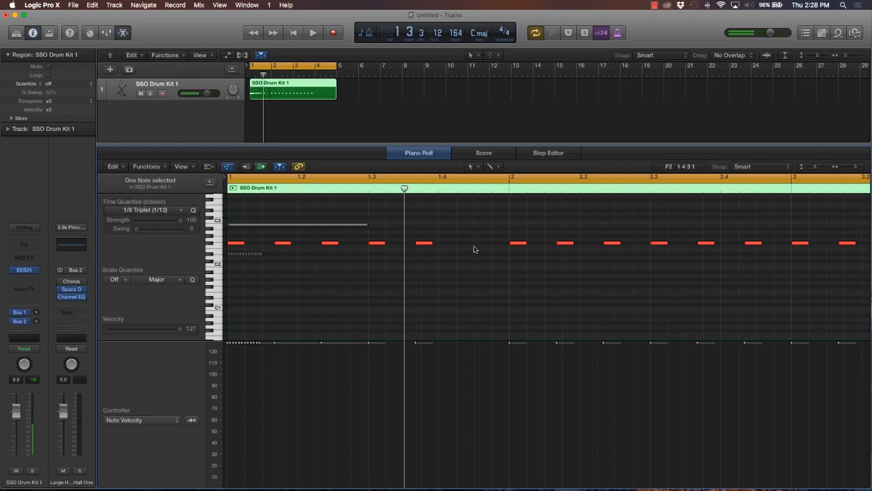
{"action": "key", "text": "space"}
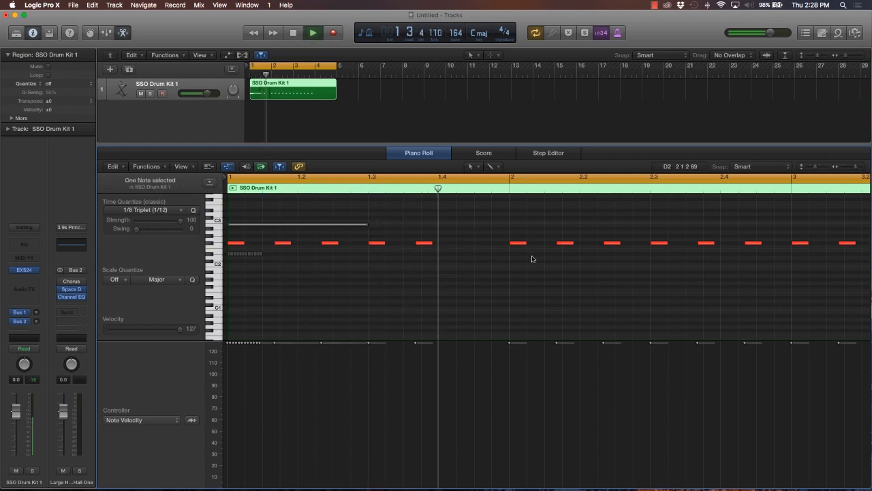
{"action": "key", "text": "space"}
Delete the two consecutive F#2 notes starting at beat 3 of bar 2 and play back the result
{"action": "left_click_drag", "start_coordinate": [652, 230], "coordinate": [702, 255]}
{"action": "key", "text": "Delete"}
{"action": "key", "text": "space"}
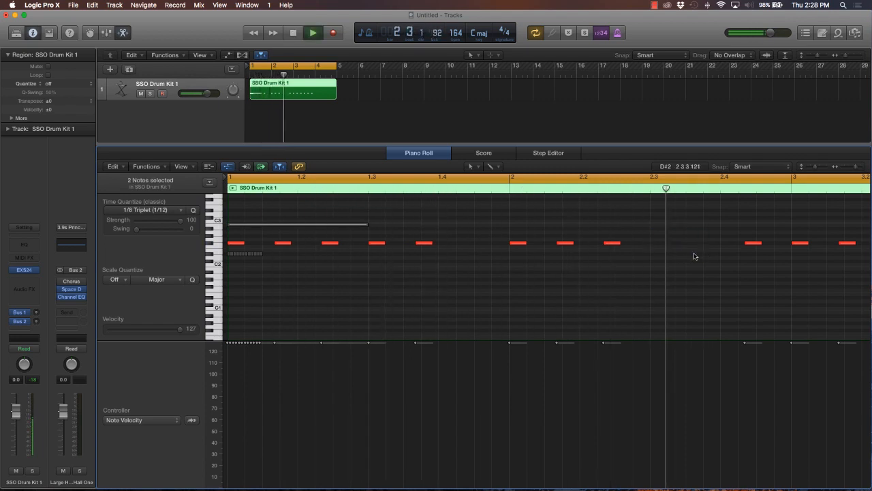
{"action": "key", "text": "space"}
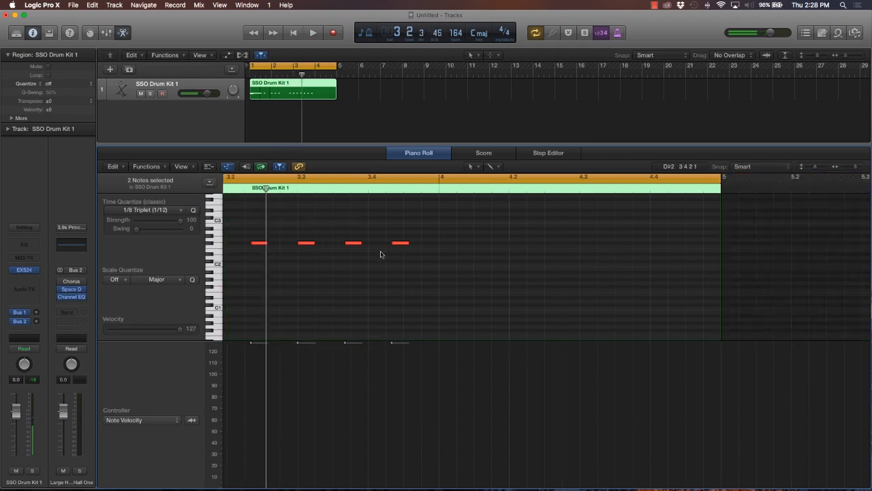
Delete the last F#2 triplet note of bar 3, after beat 4
{"action": "left_click_drag", "start_coordinate": [388, 233], "coordinate": [402, 252]}
{"action": "key", "text": "Delete"}
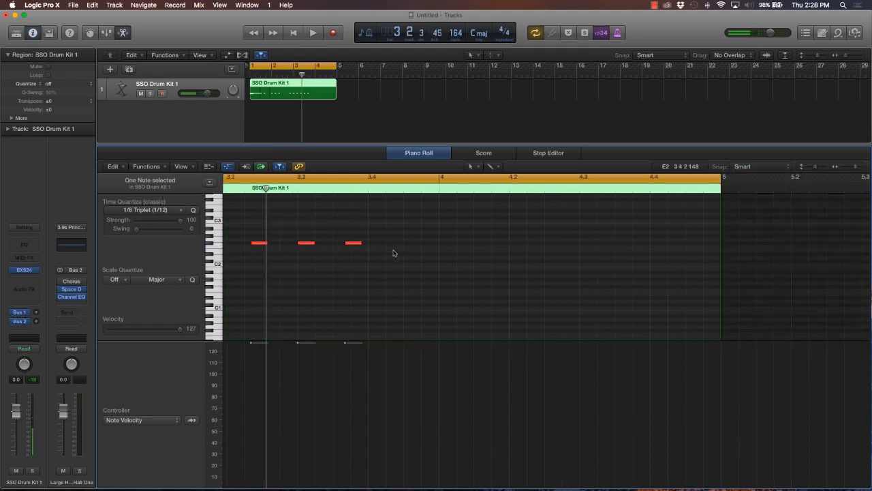
{"action": "scroll", "coordinate": [394, 251], "scroll_direction": "left", "scroll_amount": 5}
{"action": "scroll", "coordinate": [396, 251], "scroll_direction": "left", "scroll_amount": 3}
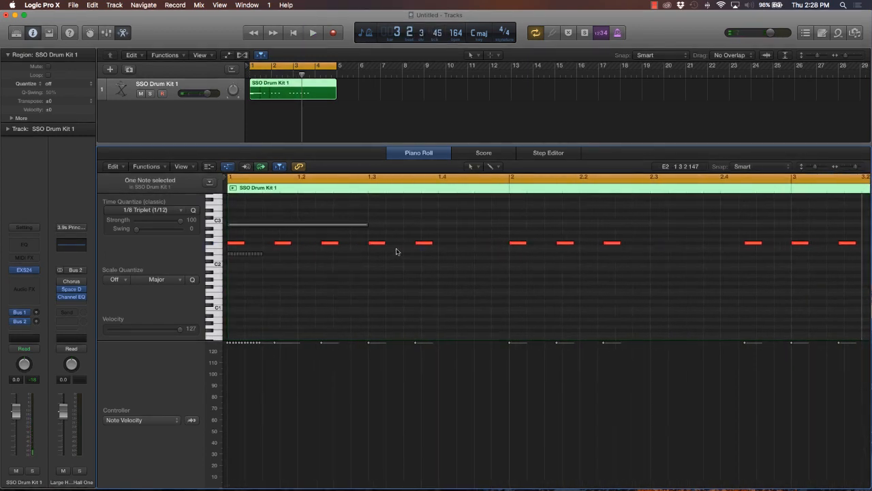